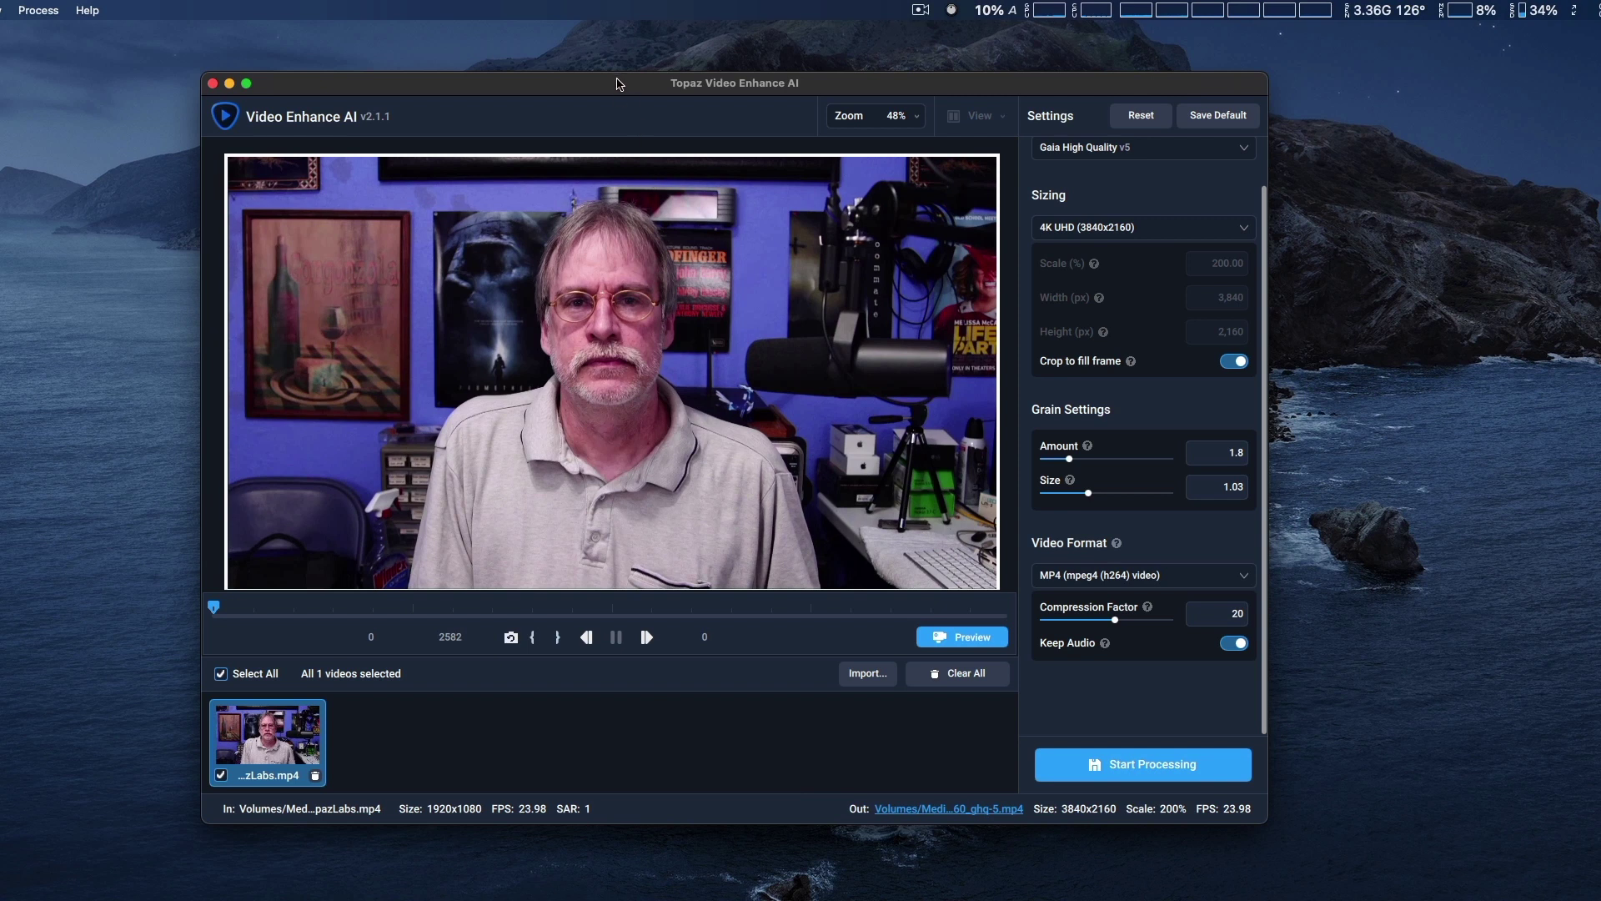
# Review the AI model list, keep Gaia High Quality v5, and open the AI Model Picker
pyautogui.scroll(2, 1137, 179)
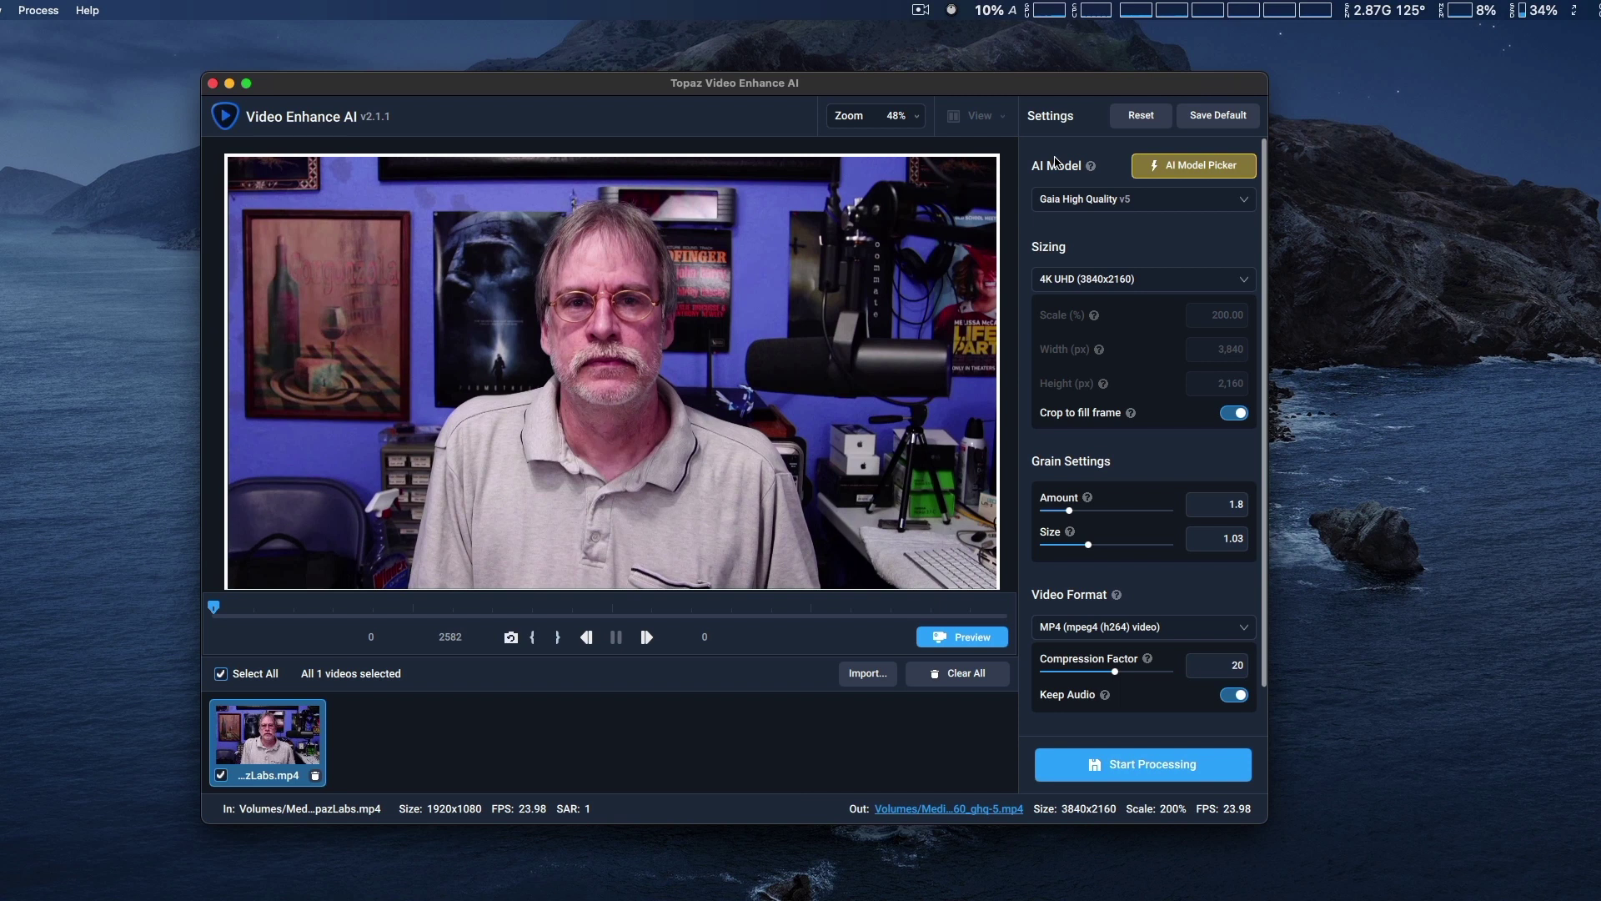
pyautogui.click(1228, 206)
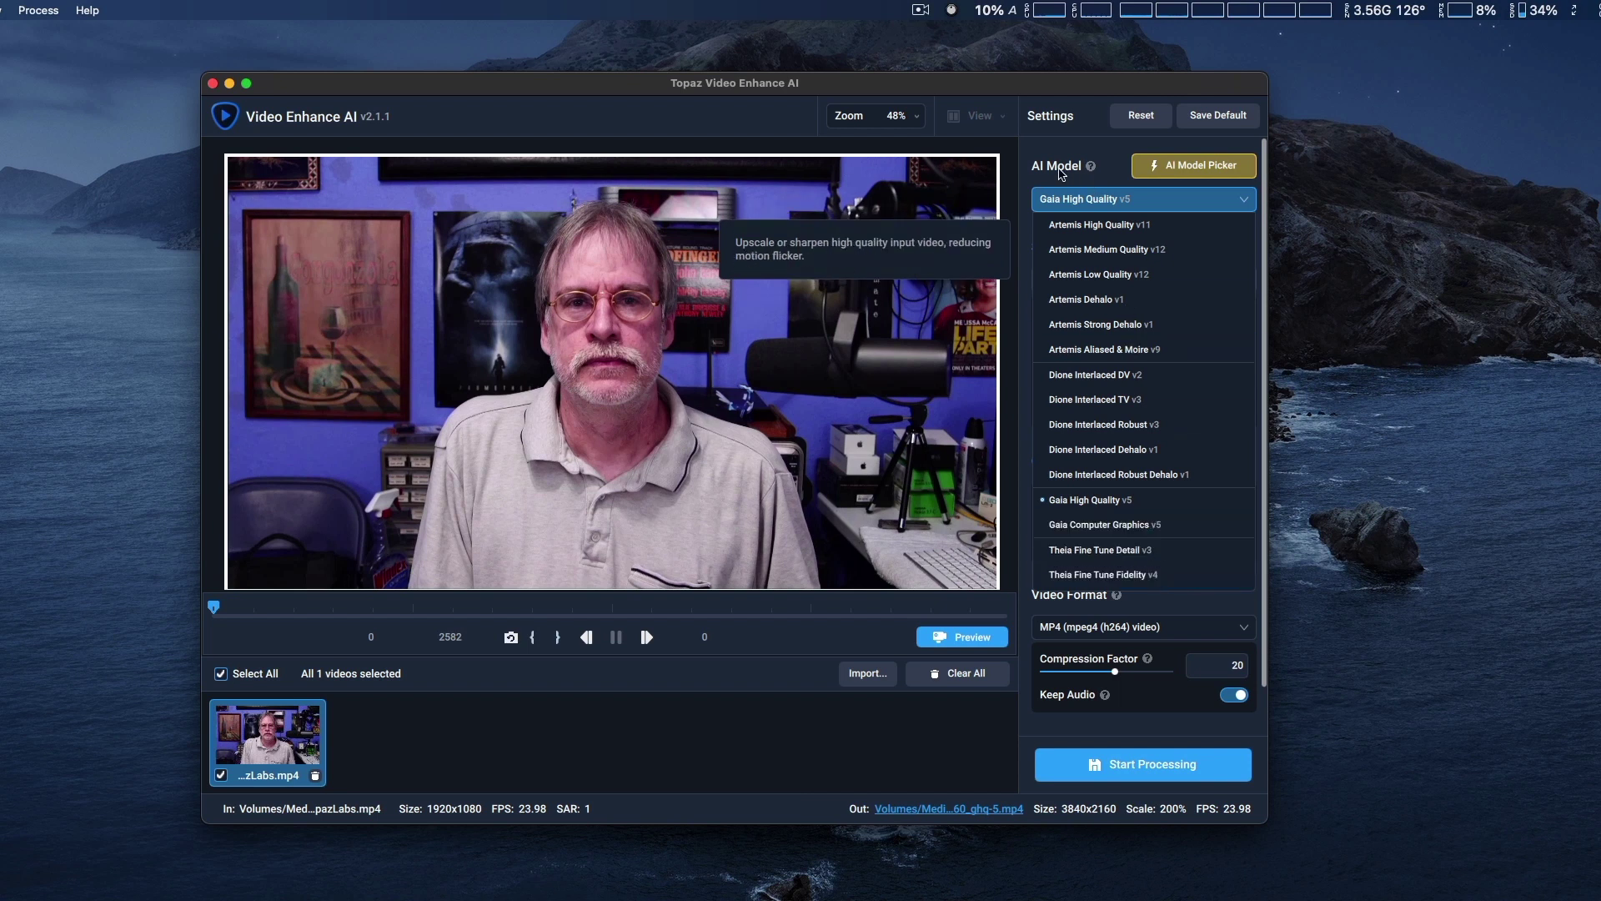
pyautogui.click(1108, 152)
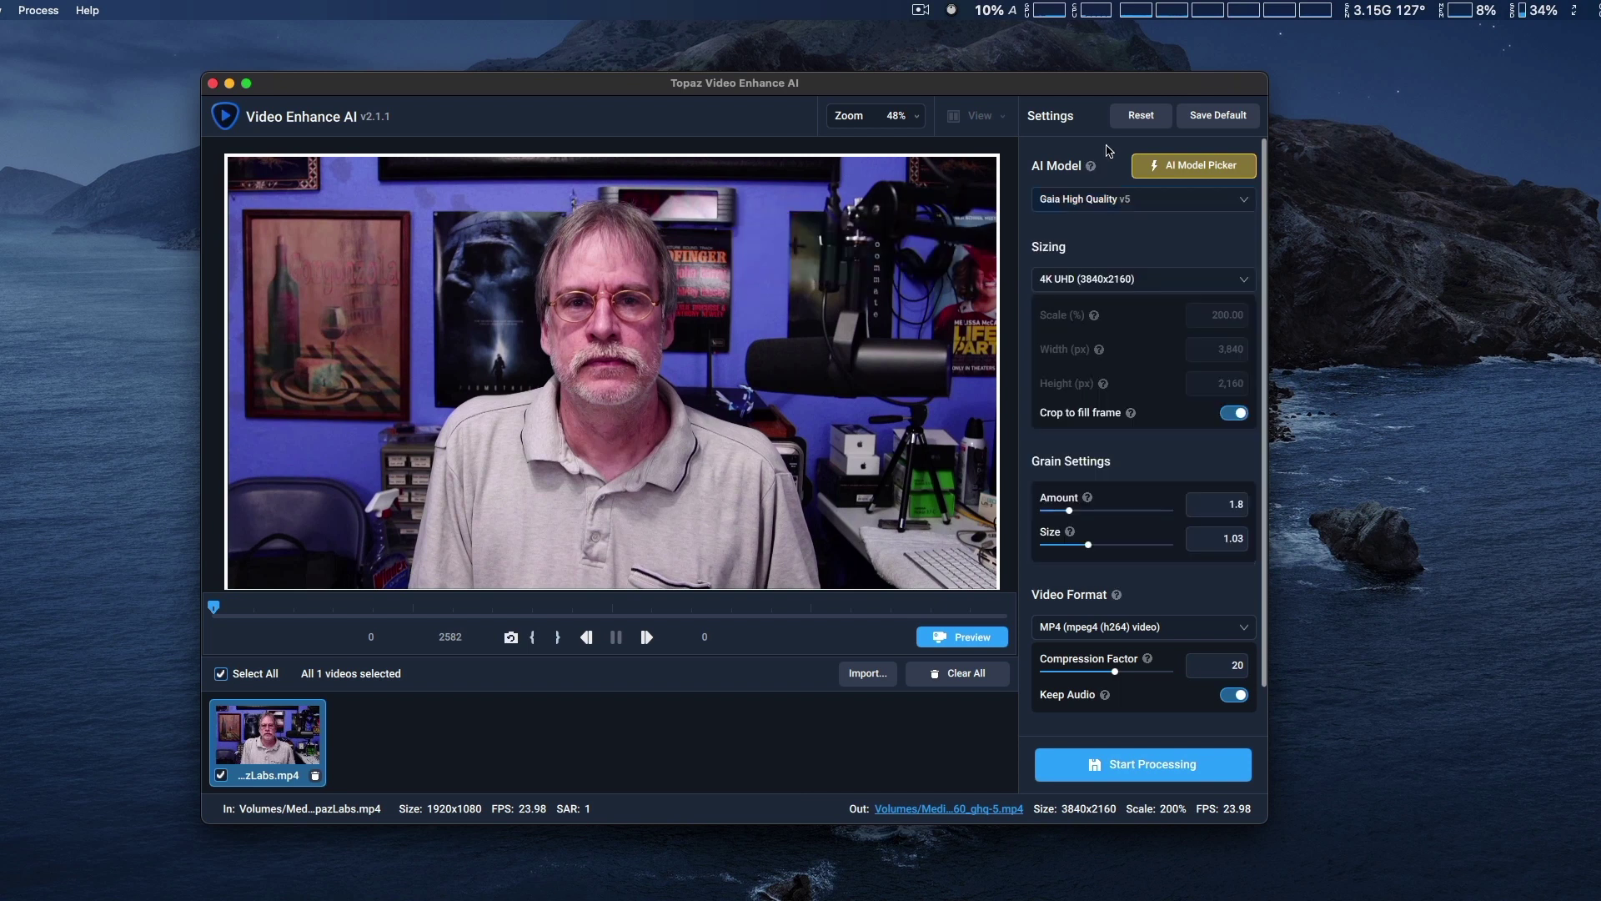
pyautogui.click(1186, 171)
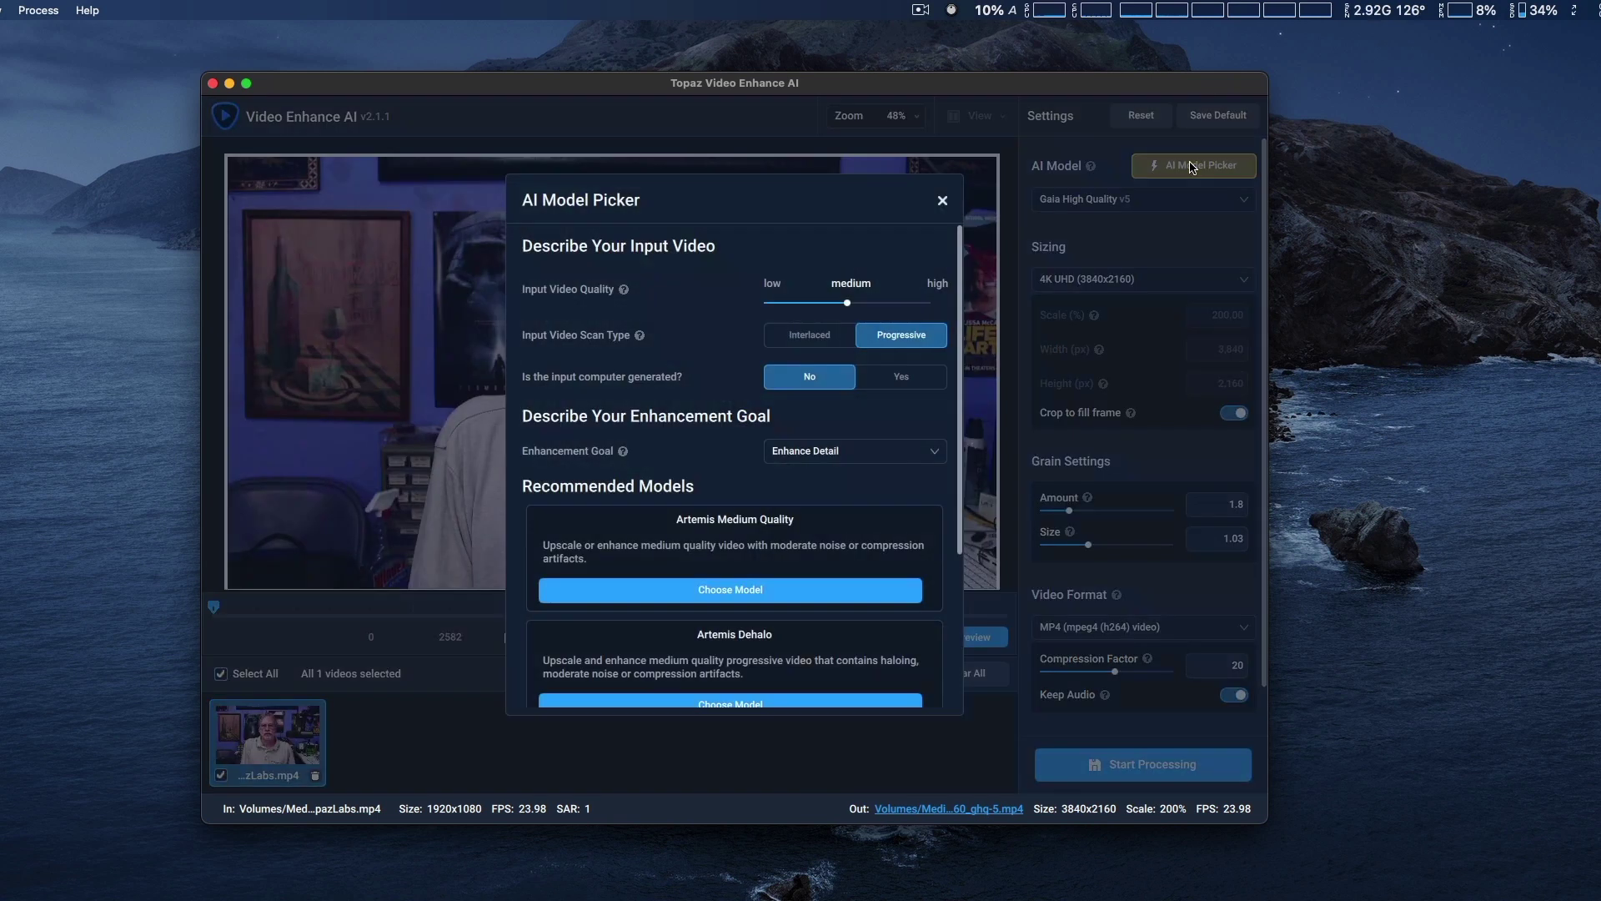
# Try Interlaced as the scan type in the AI Model Picker, then set it back to Progressive
pyautogui.scroll(-5, 952, 542)
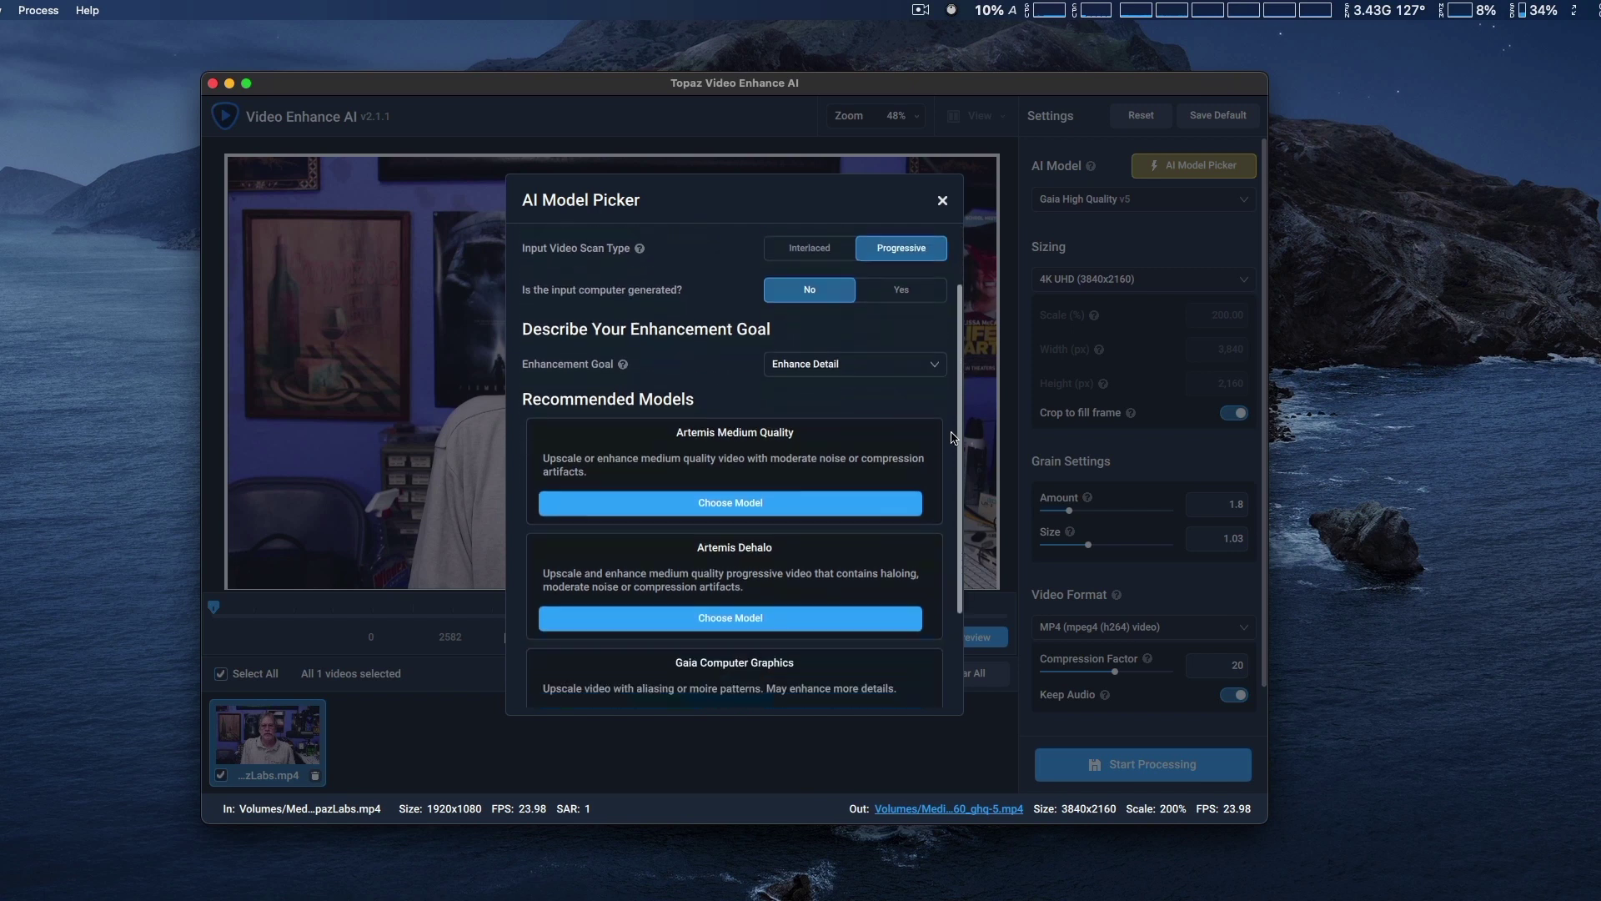
pyautogui.scroll(5, 952, 541)
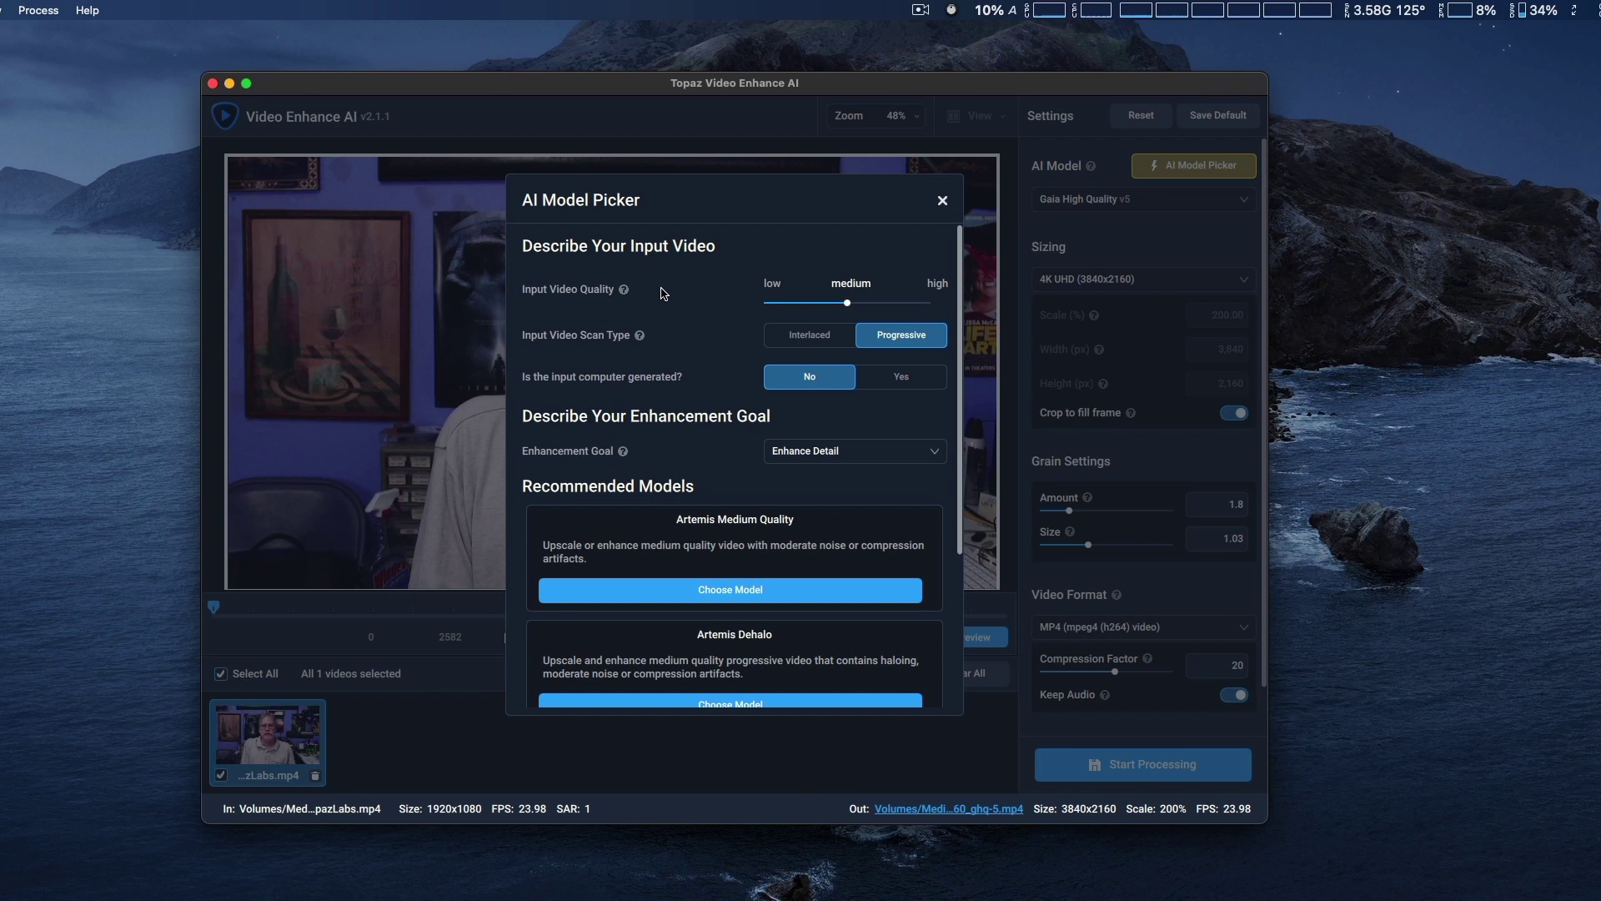
pyautogui.click(803, 343)
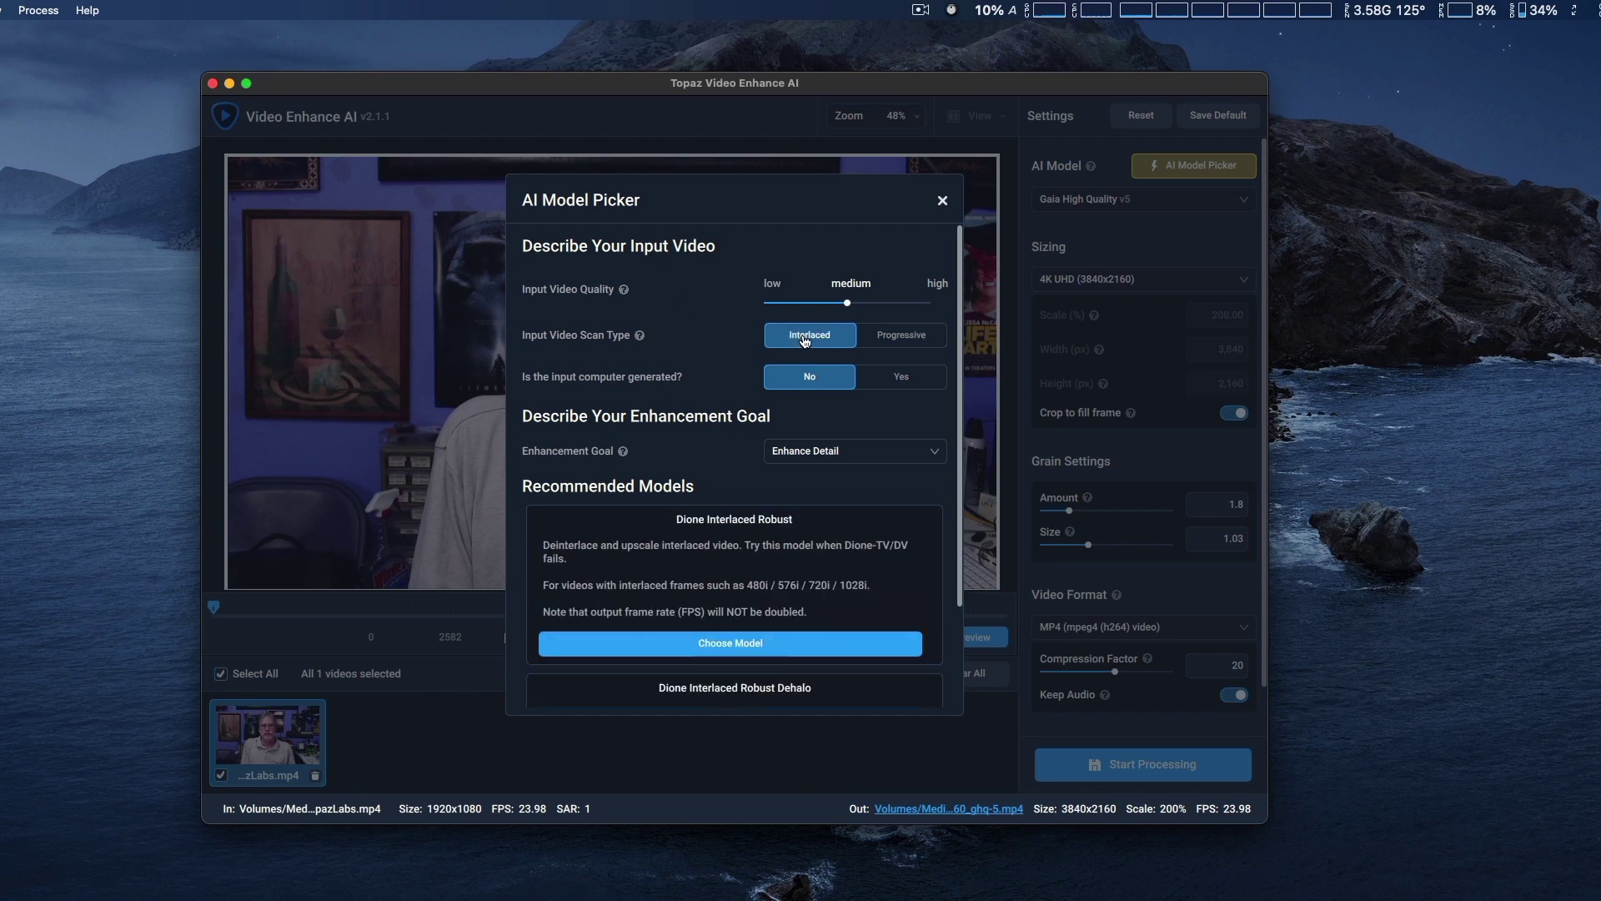
pyautogui.click(921, 339)
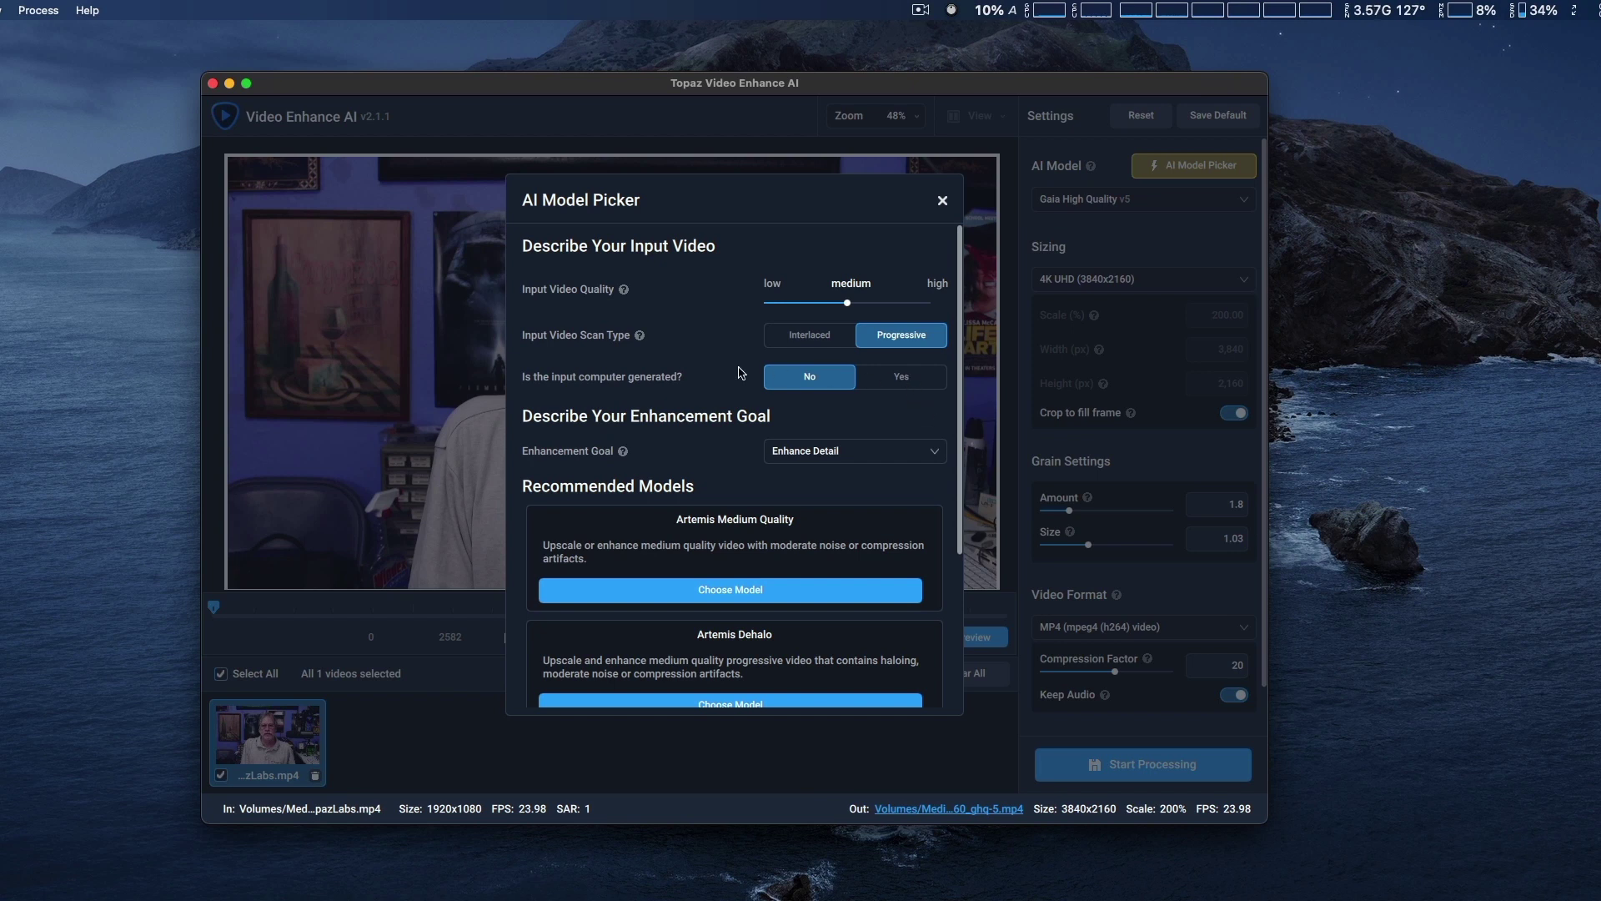
# Keep Enhance Detail as the enhancement goal, review the recommendations, and close the picker
pyautogui.click(879, 462)
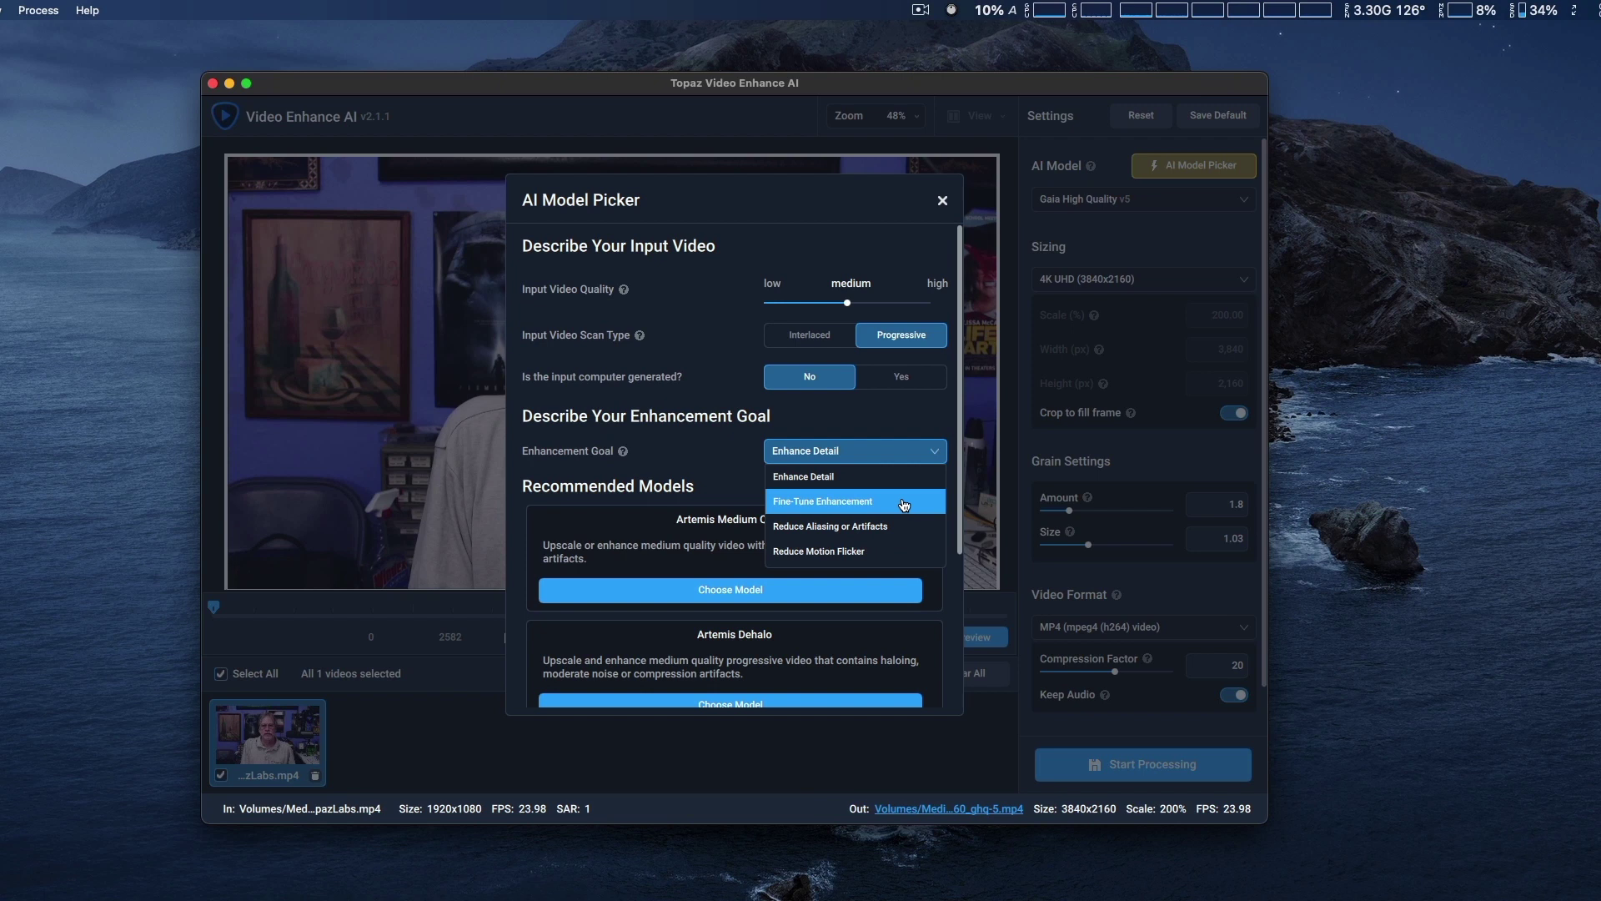
pyautogui.click(734, 468)
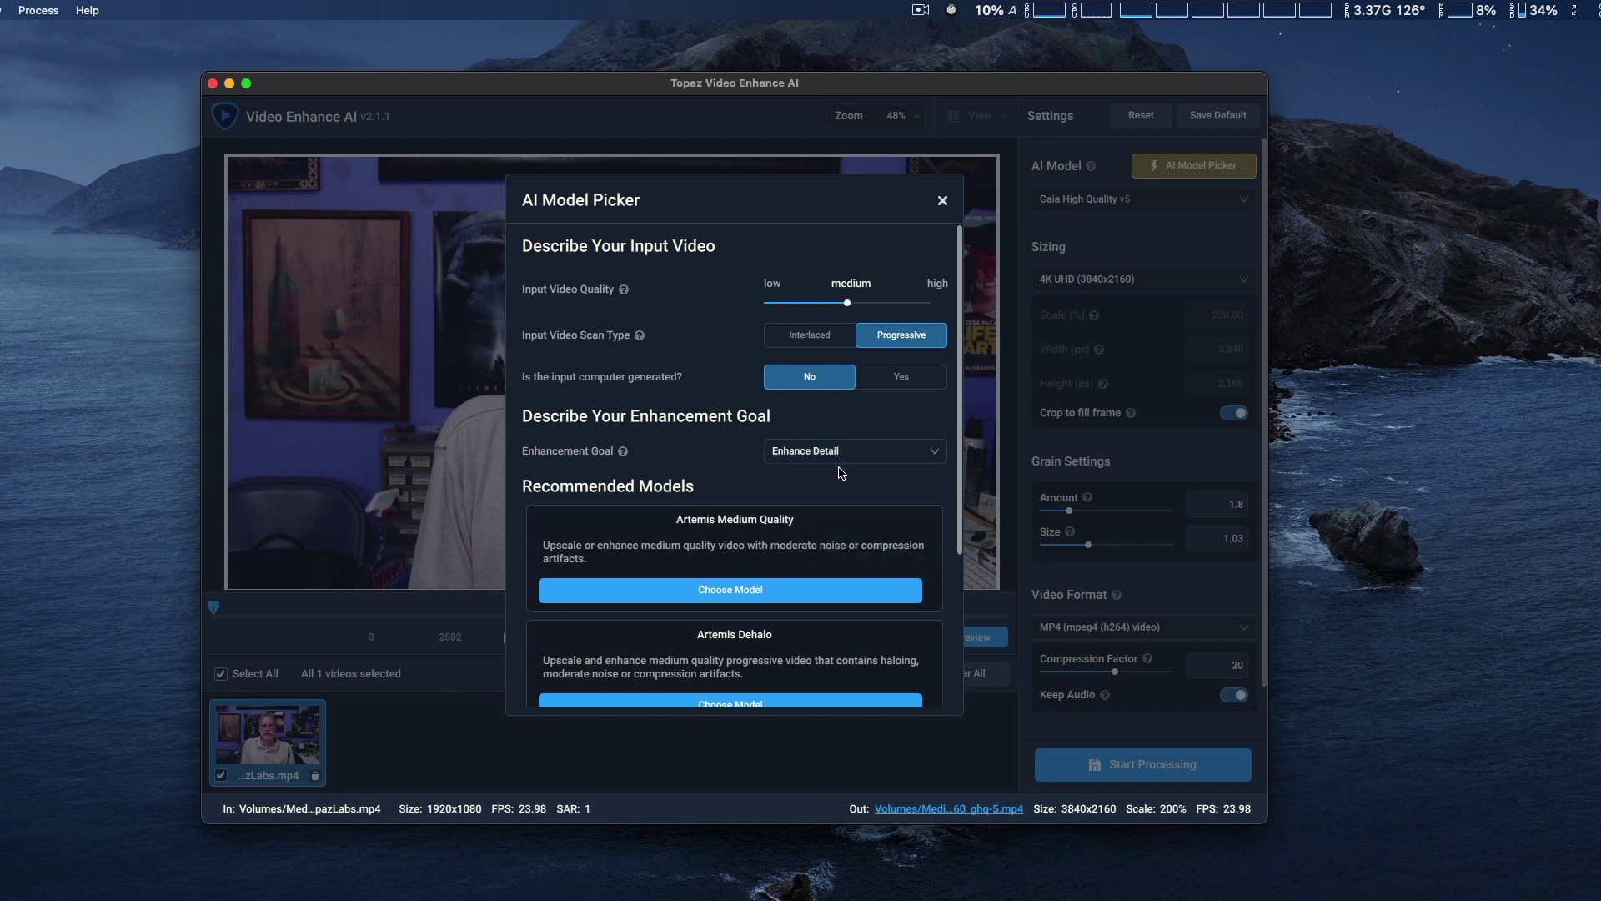
pyautogui.scroll(-5, 842, 473)
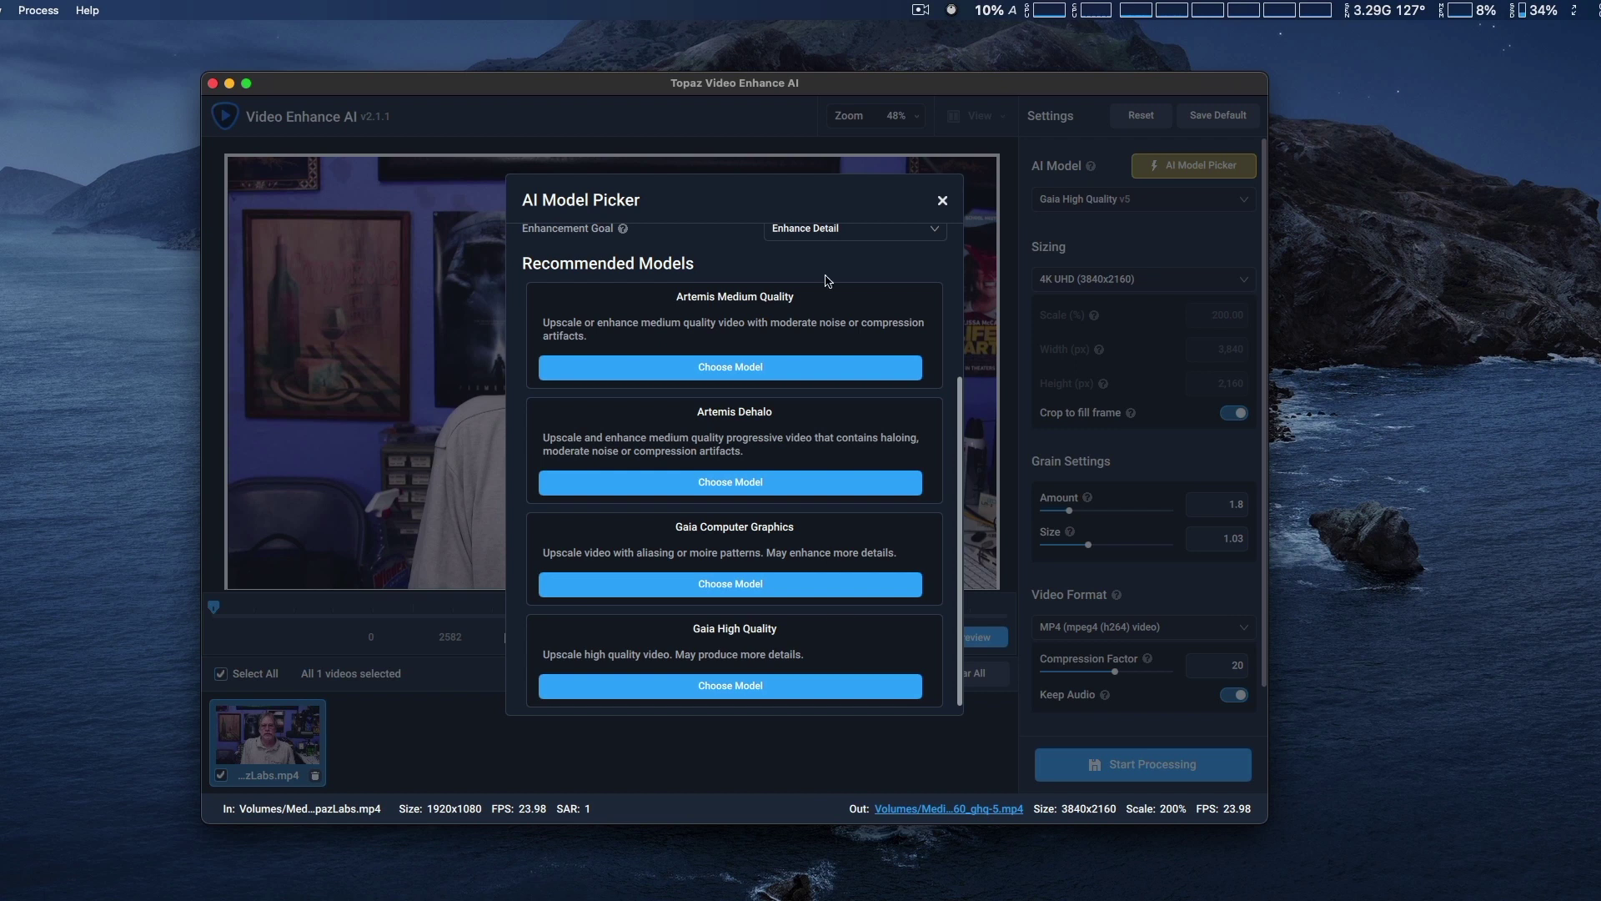
pyautogui.click(943, 201)
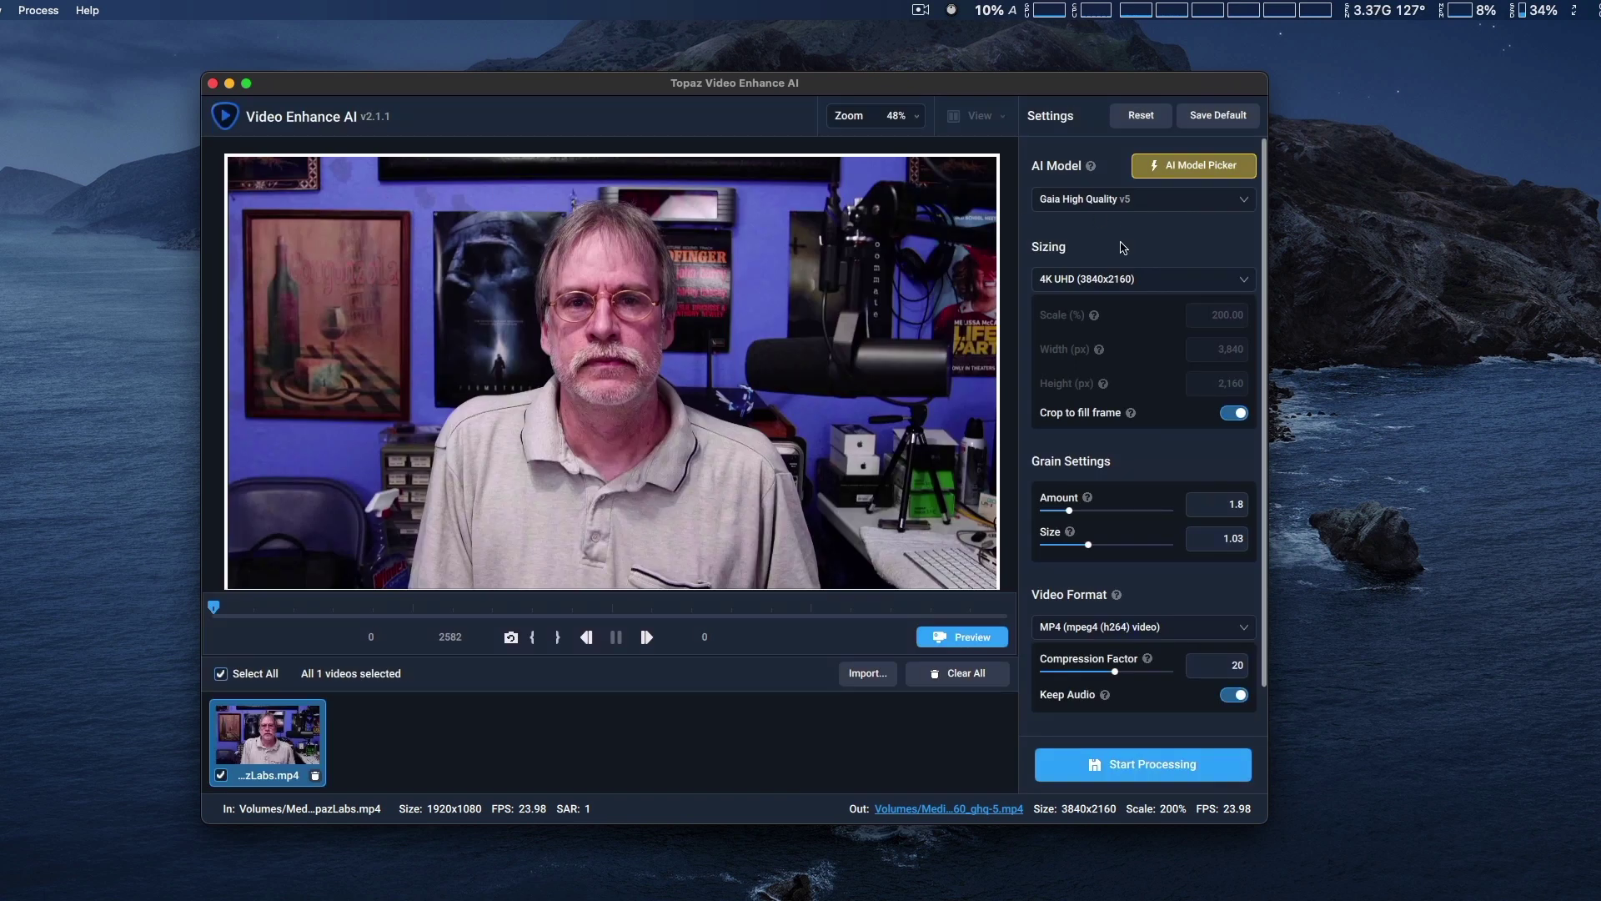
# Show the output size presets, with 4K UHD (3840x2160) currently selected
pyautogui.scroll(-2, 1138, 384)
pyautogui.scroll(2, 1139, 385)
pyautogui.click(1164, 283)
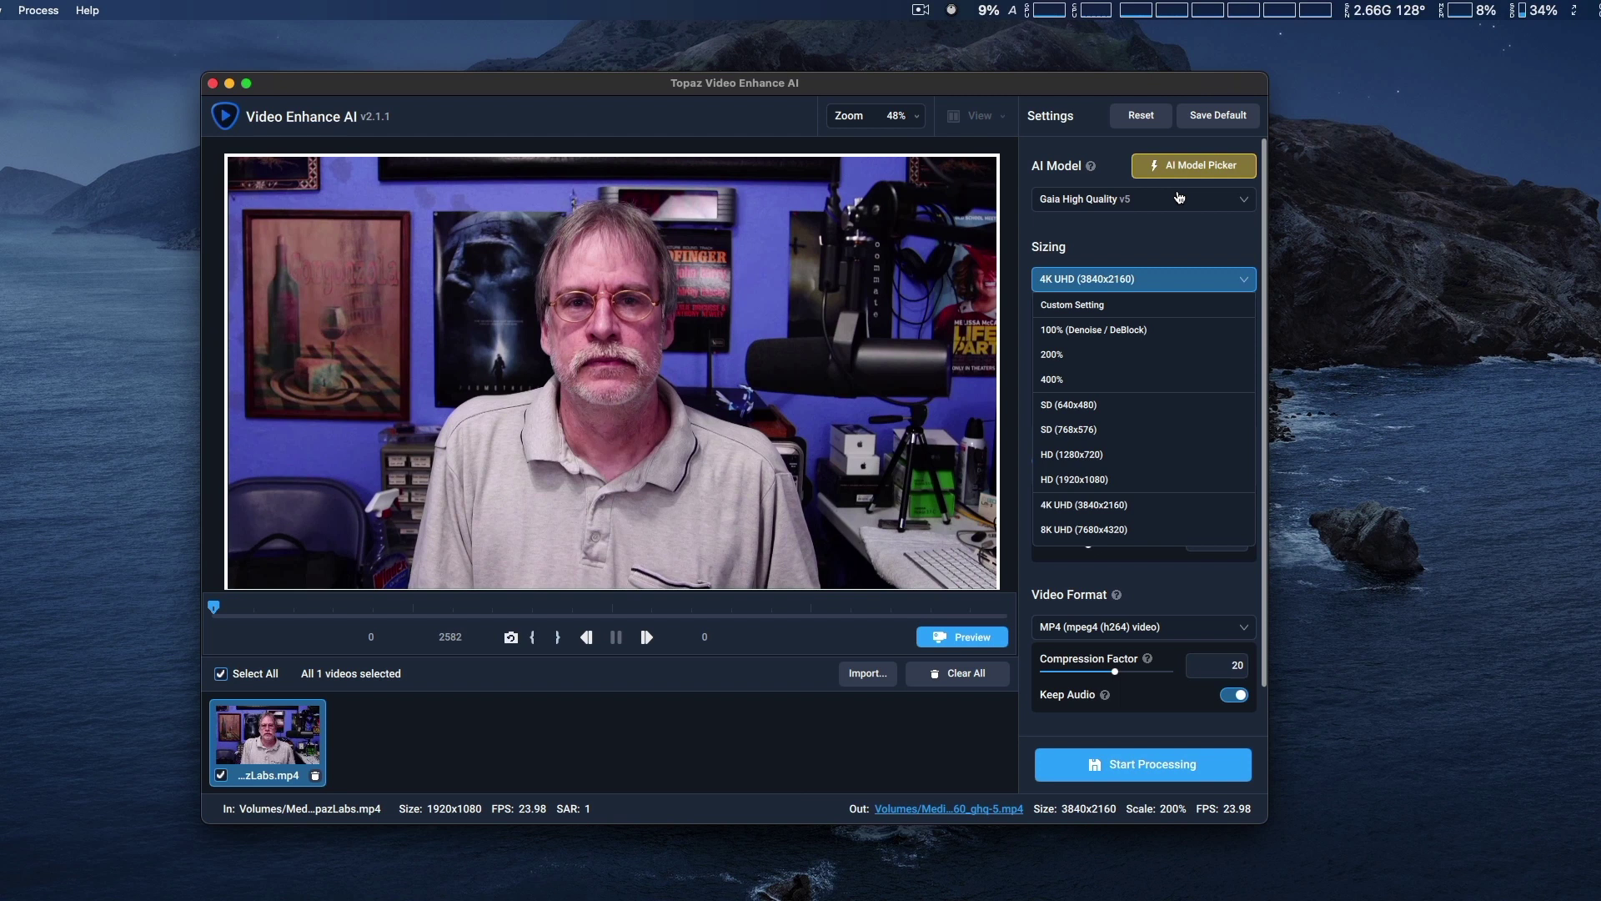
# Keep 4K UHD output and show the video format list (MOV ProRes, JPG, PNG, TIF, TIFF)
pyautogui.click(1143, 234)
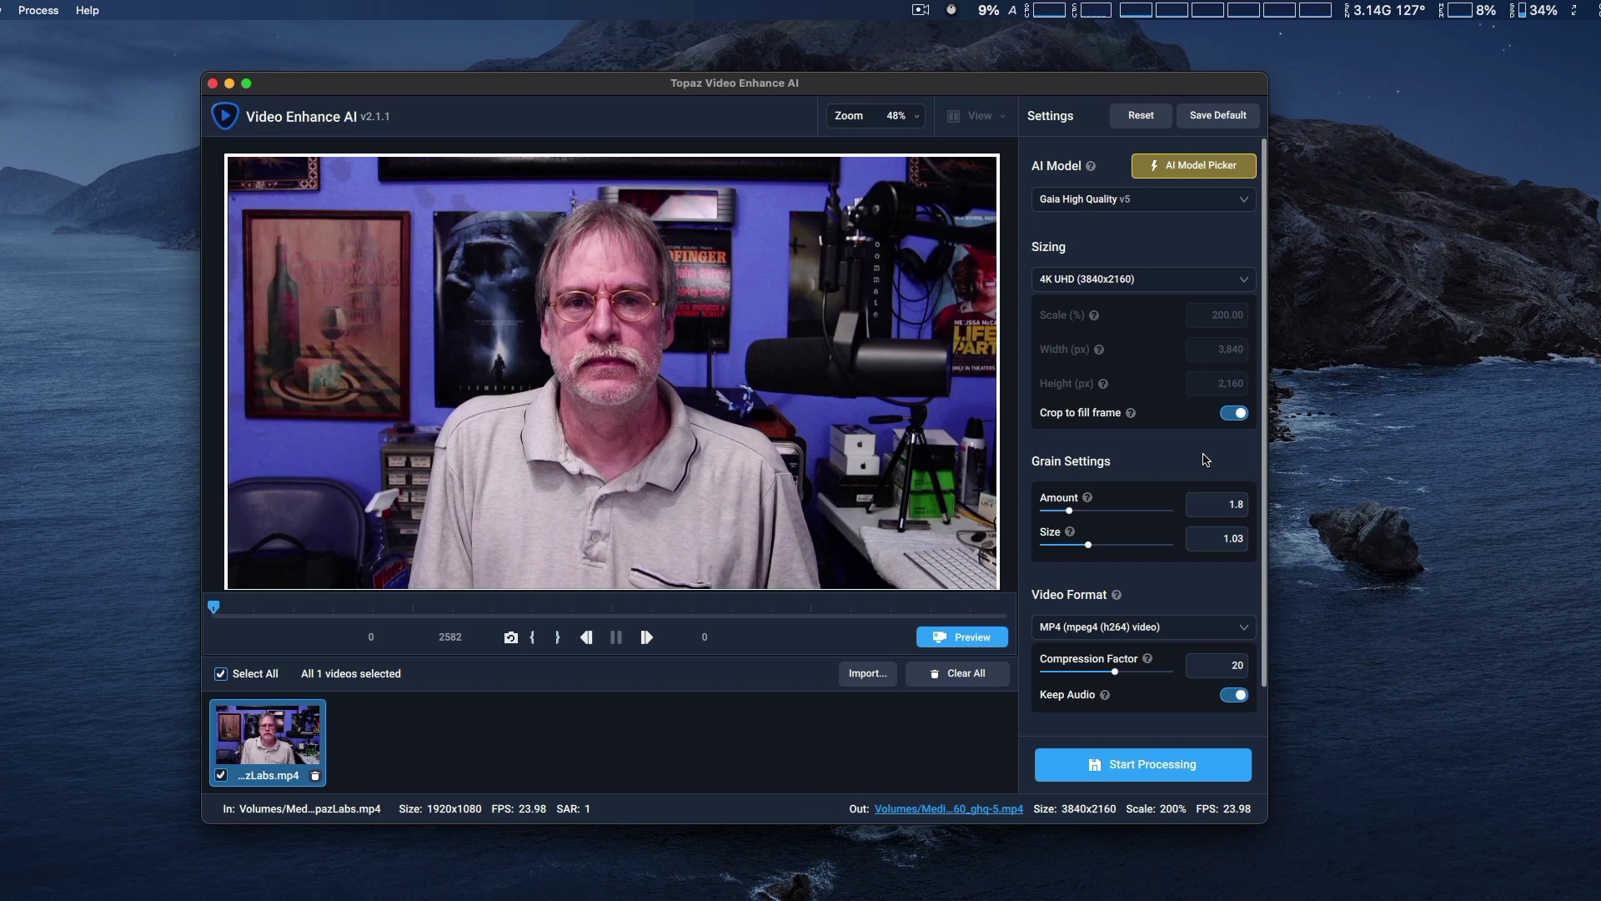
pyautogui.moveTo(1088, 500)
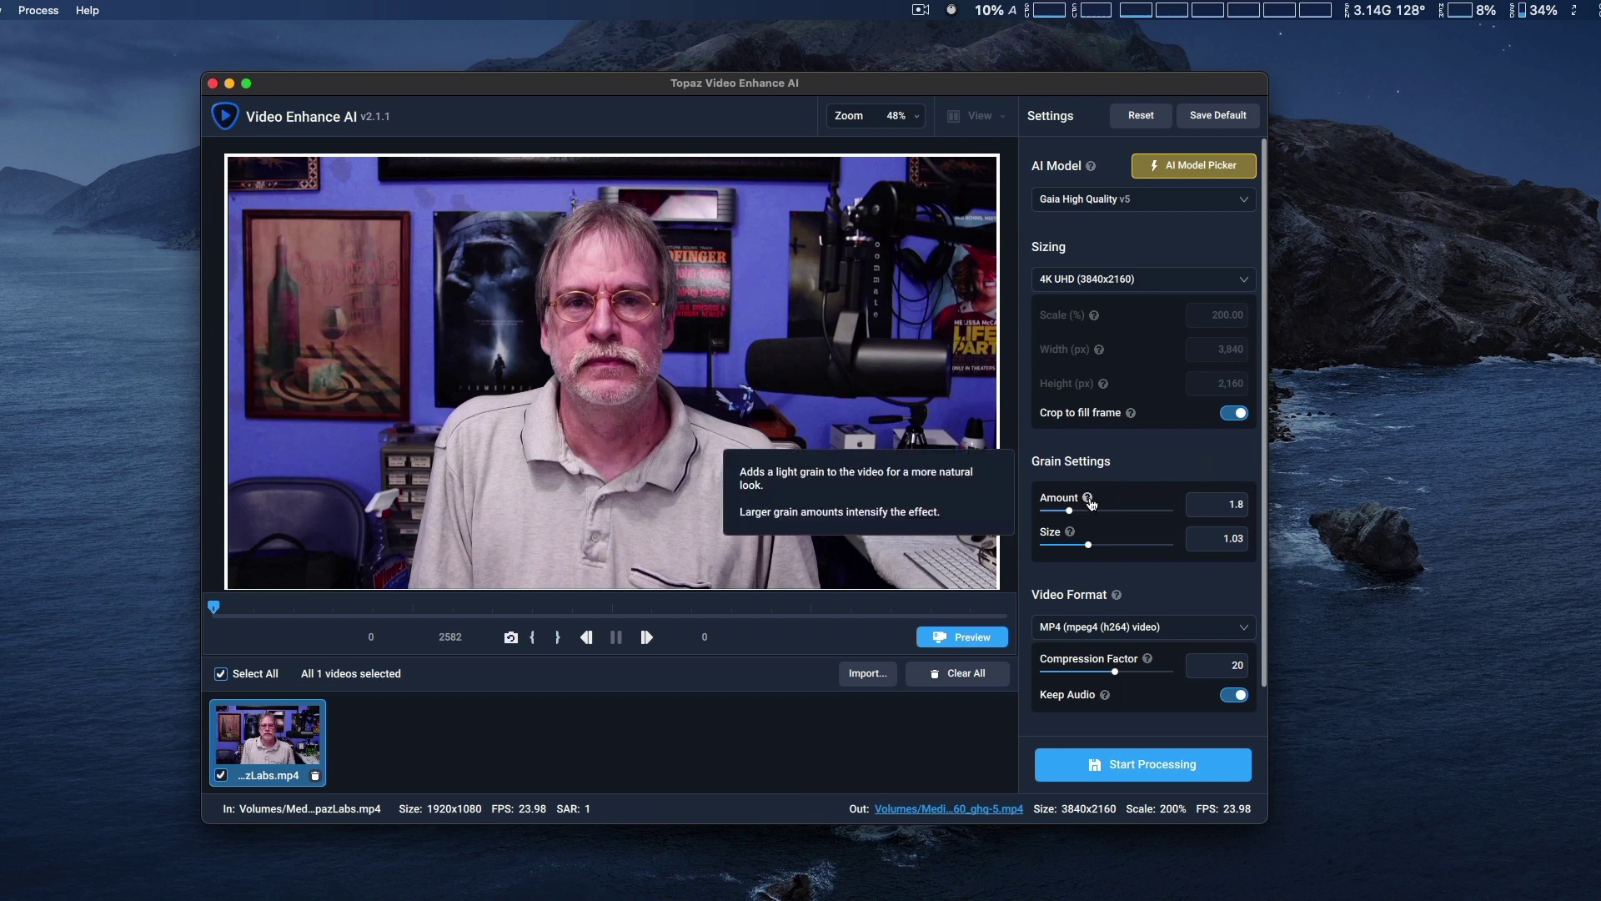
pyautogui.scroll(-2, 1201, 582)
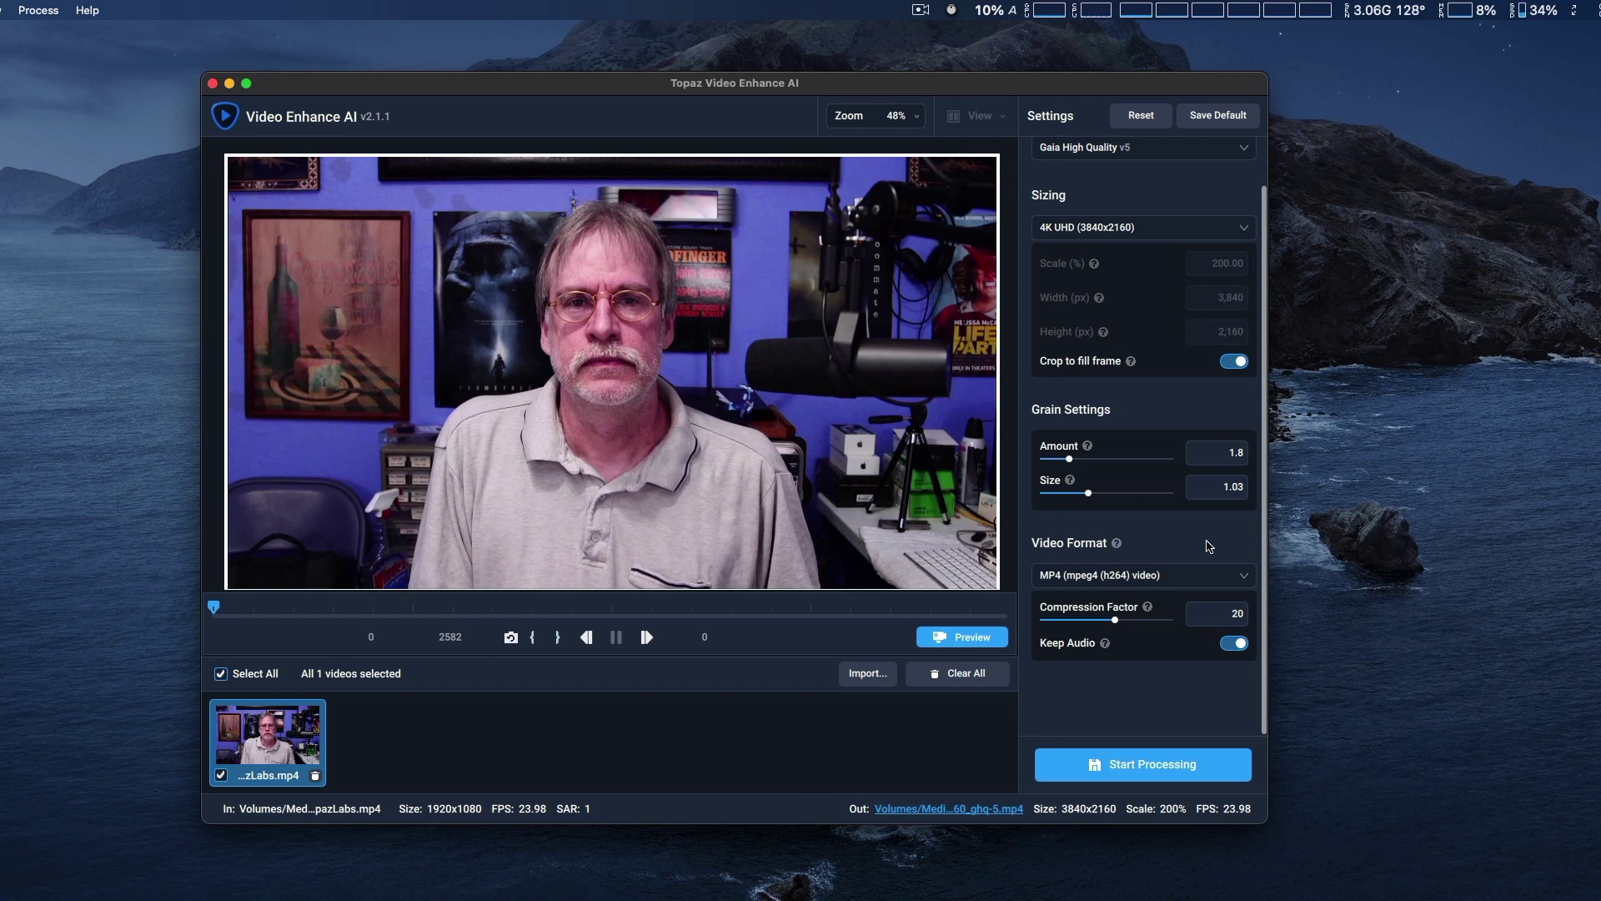
pyautogui.click(1244, 577)
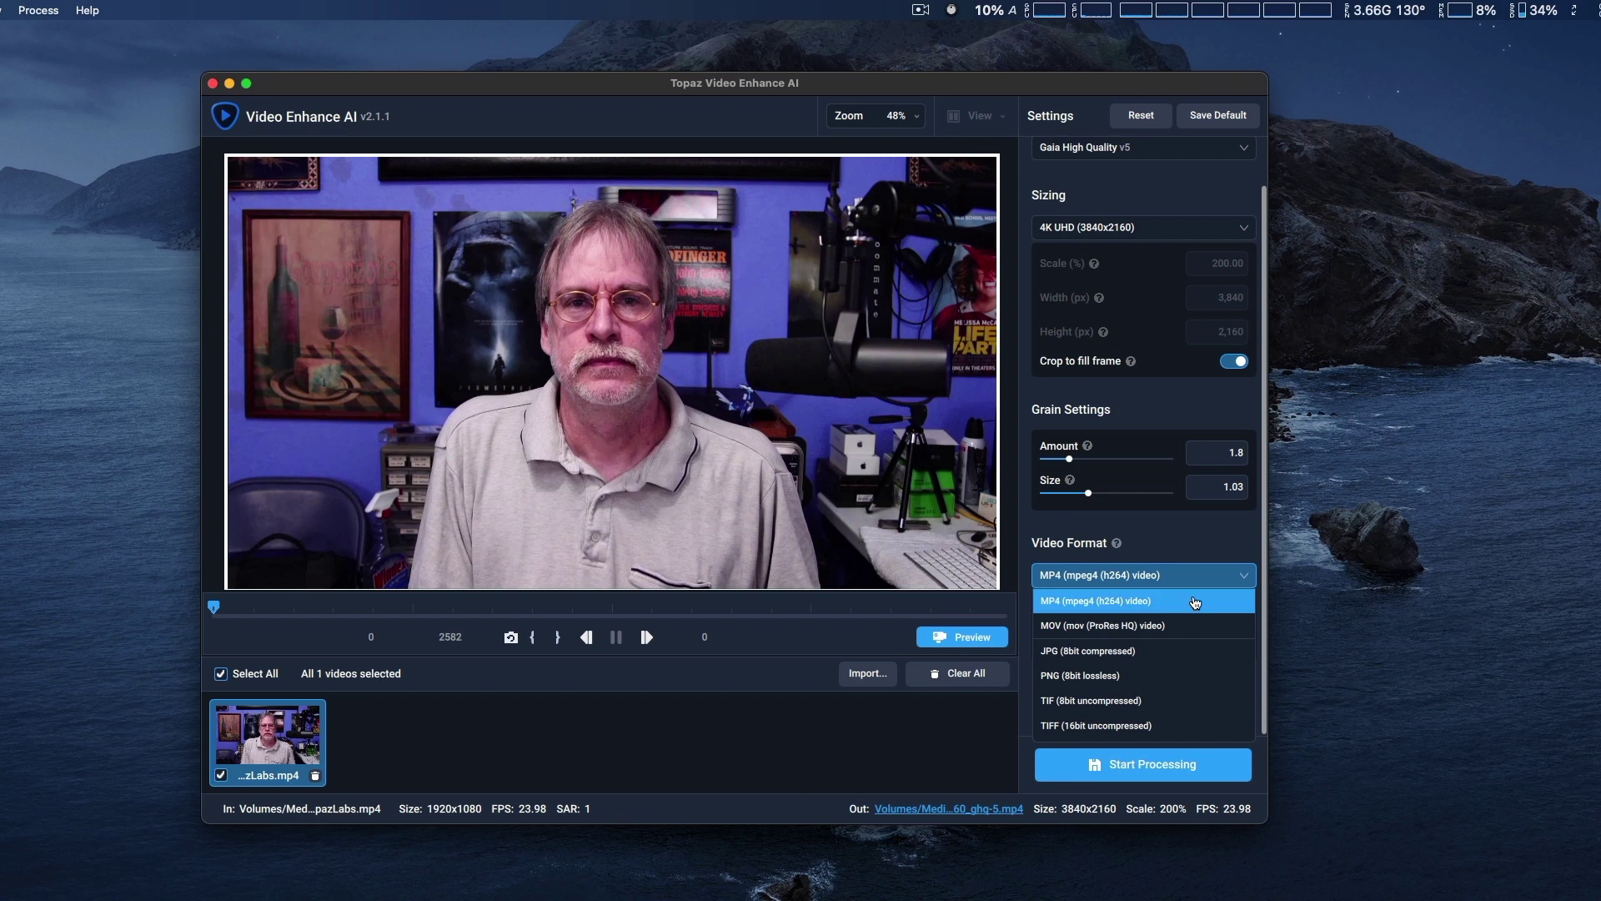
# Keep MP4 output, import a second copy of TopazLabs.mp4, and select it
pyautogui.click(1185, 542)
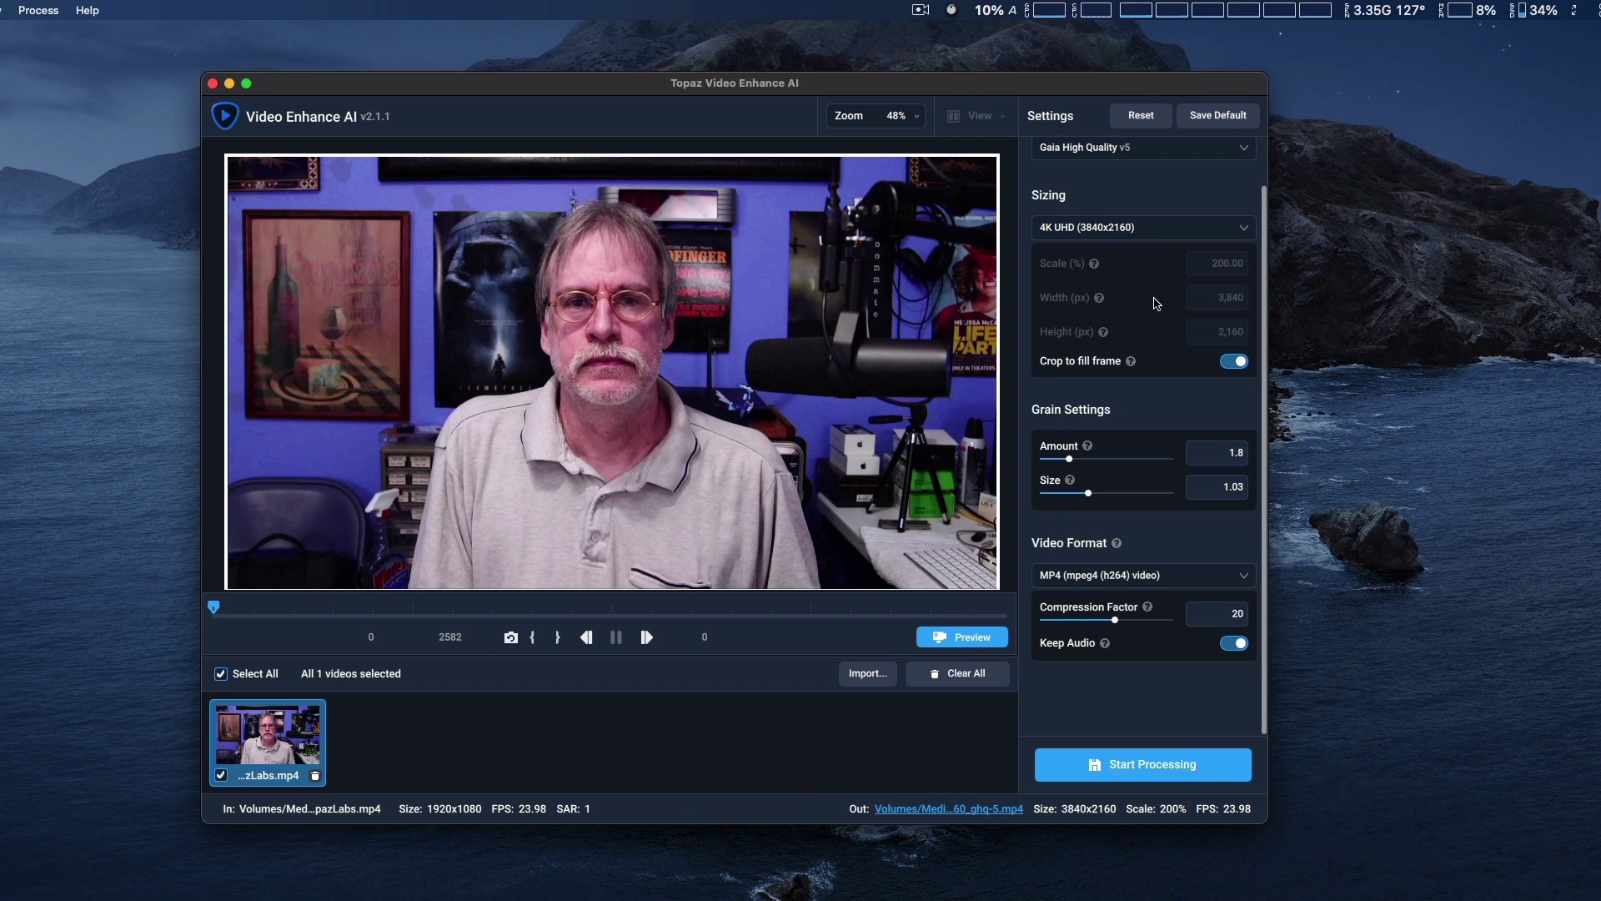
pyautogui.click(868, 674)
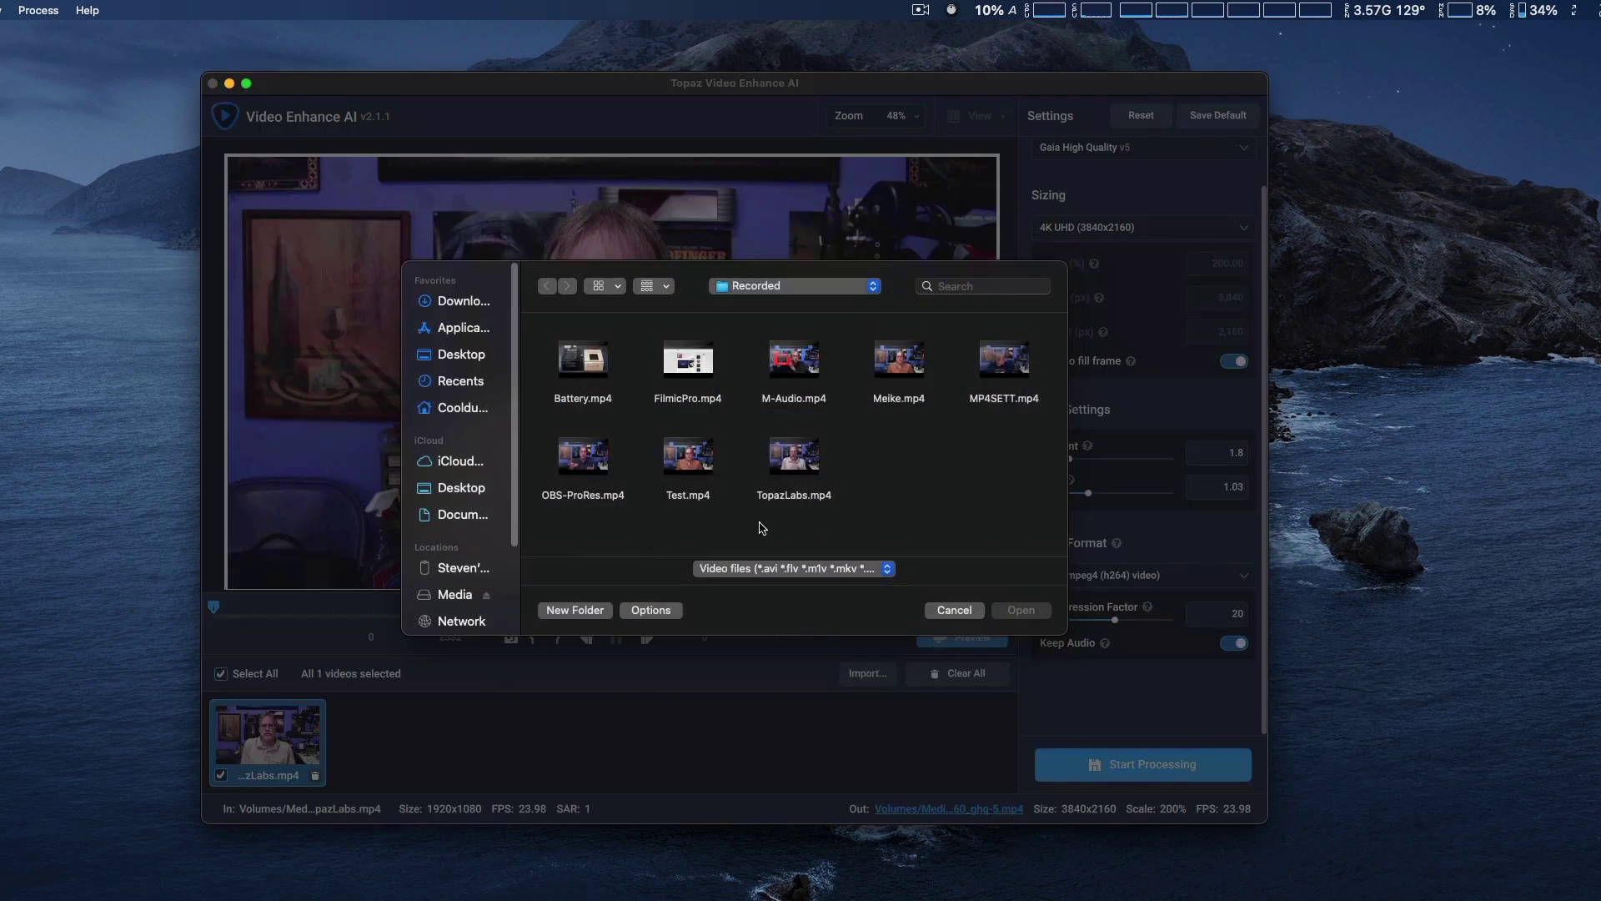
pyautogui.click(778, 467)
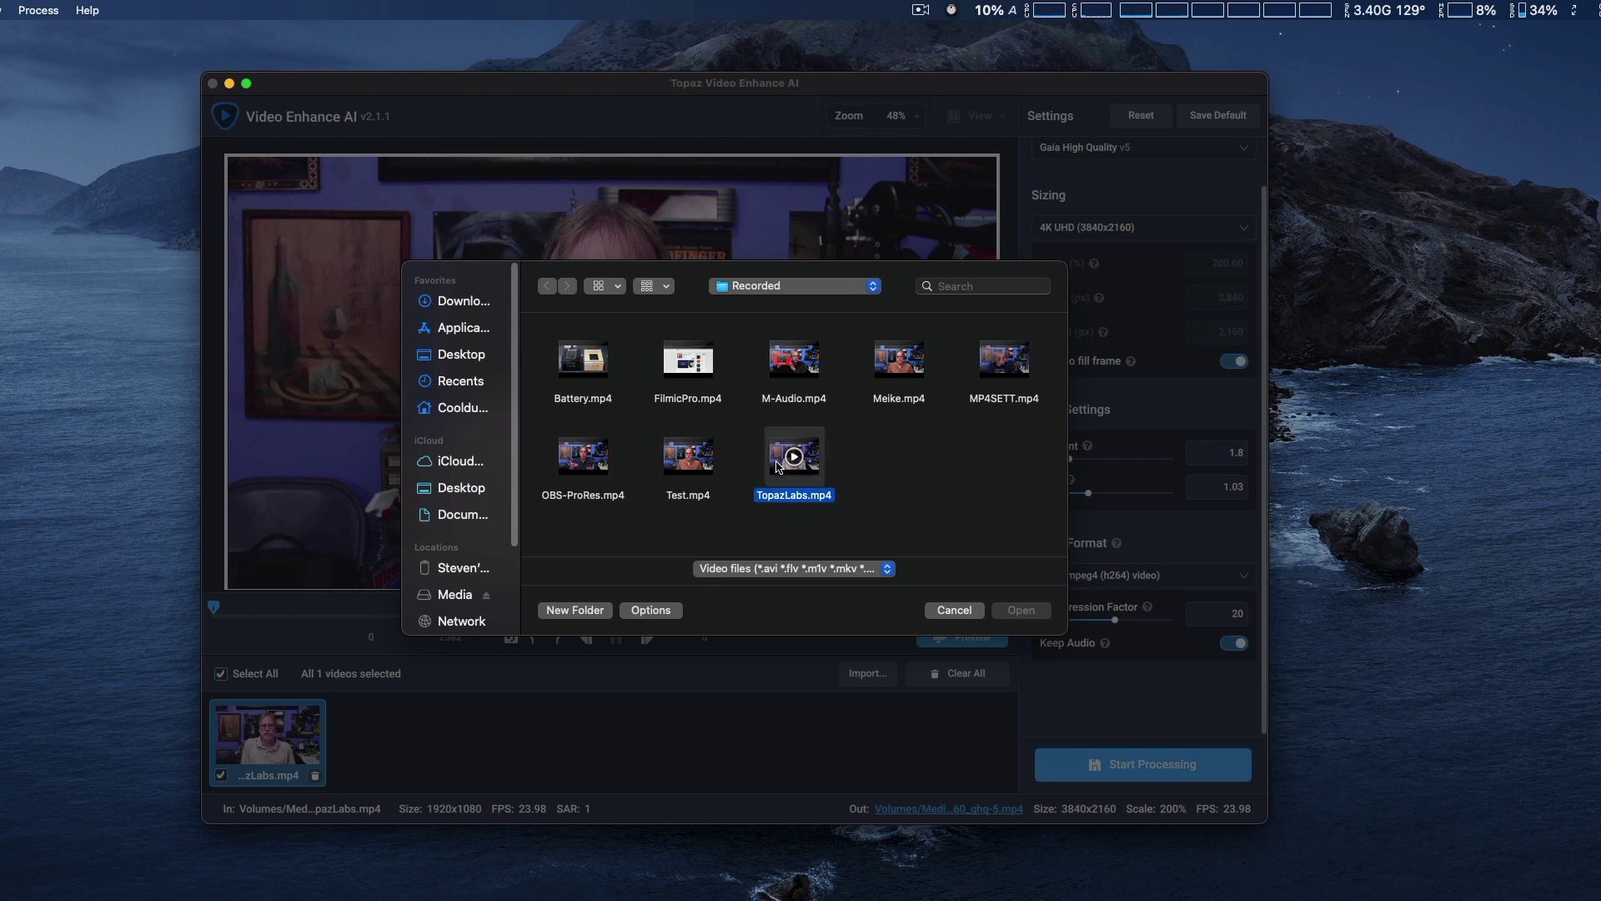
pyautogui.click(1024, 615)
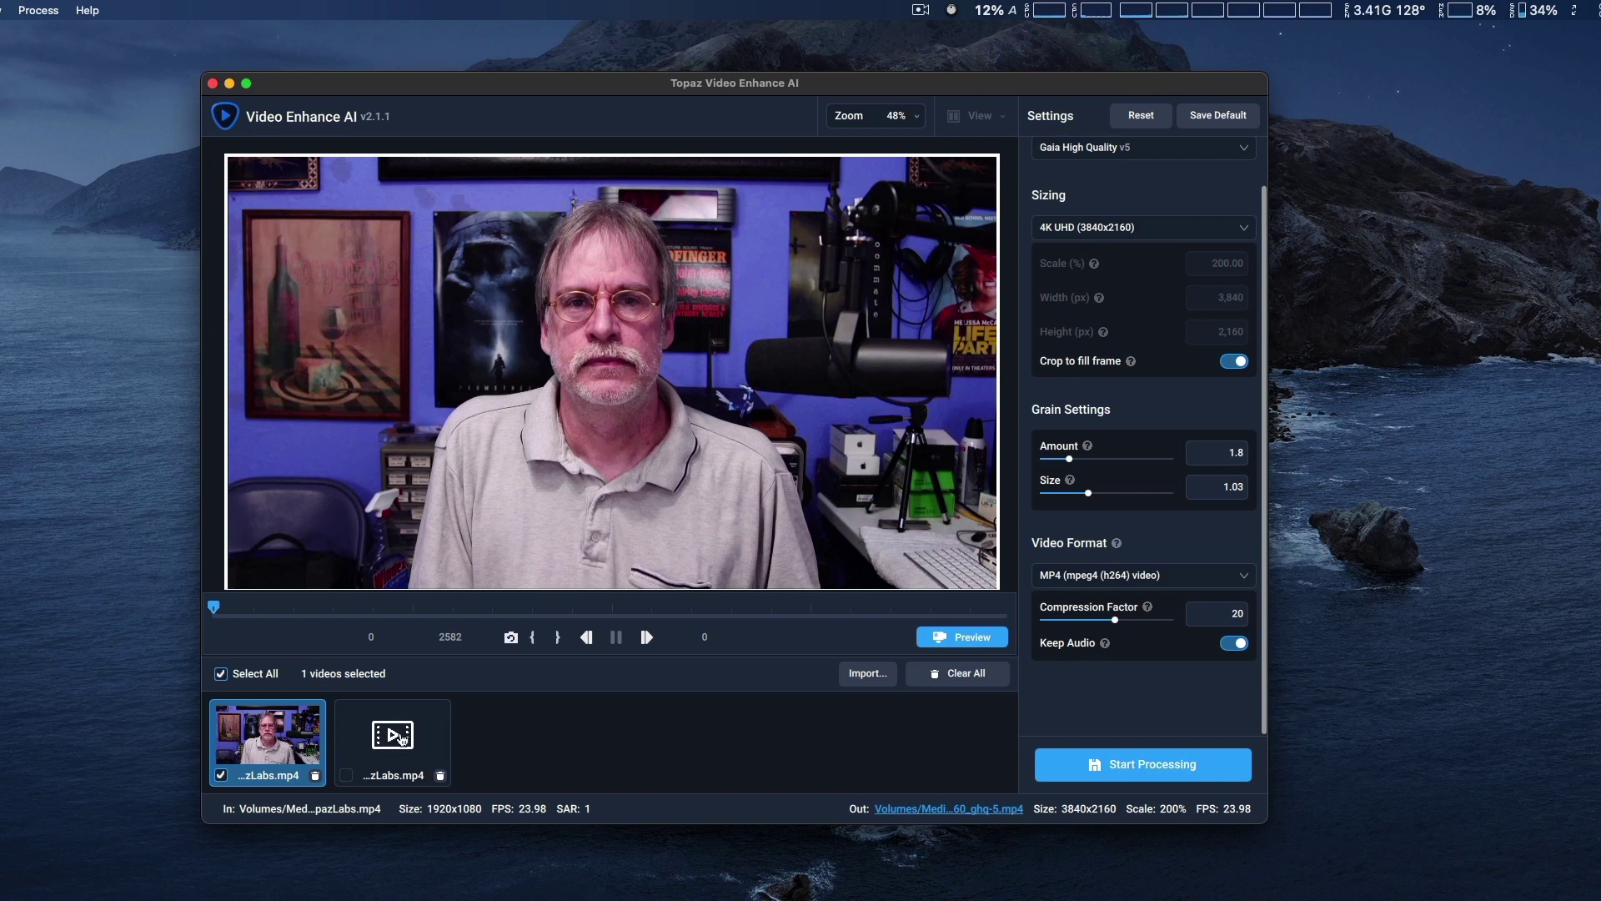
pyautogui.click(401, 739)
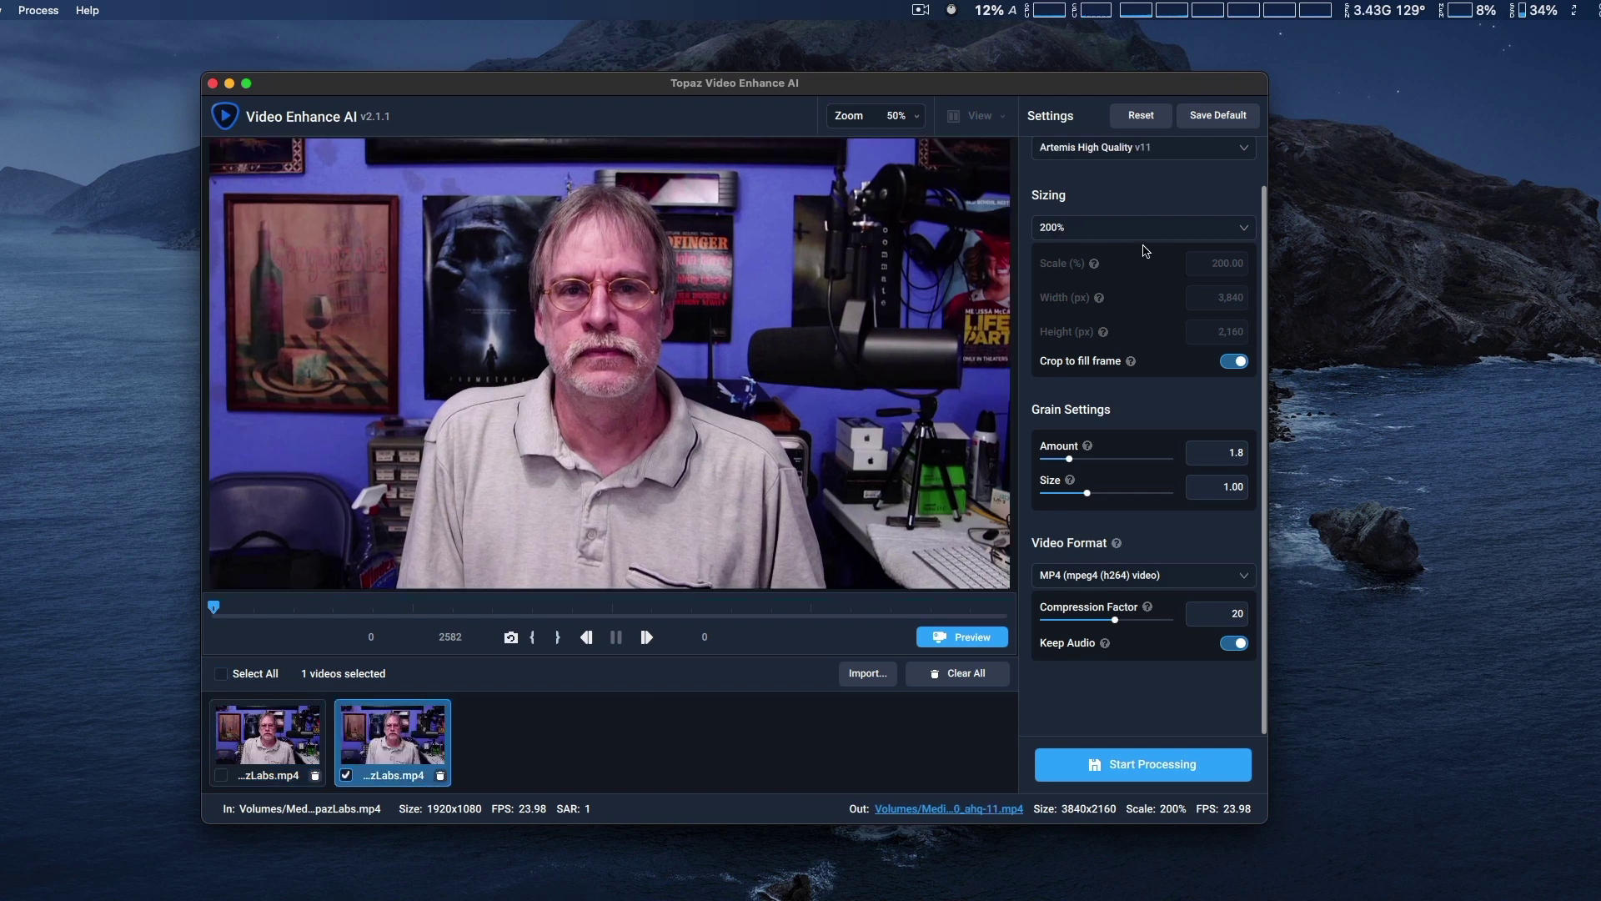
# Change the second clip's AI model from Artemis High Quality v11 to Gaia Computer Graphics v5
pyautogui.scroll(2, 1159, 177)
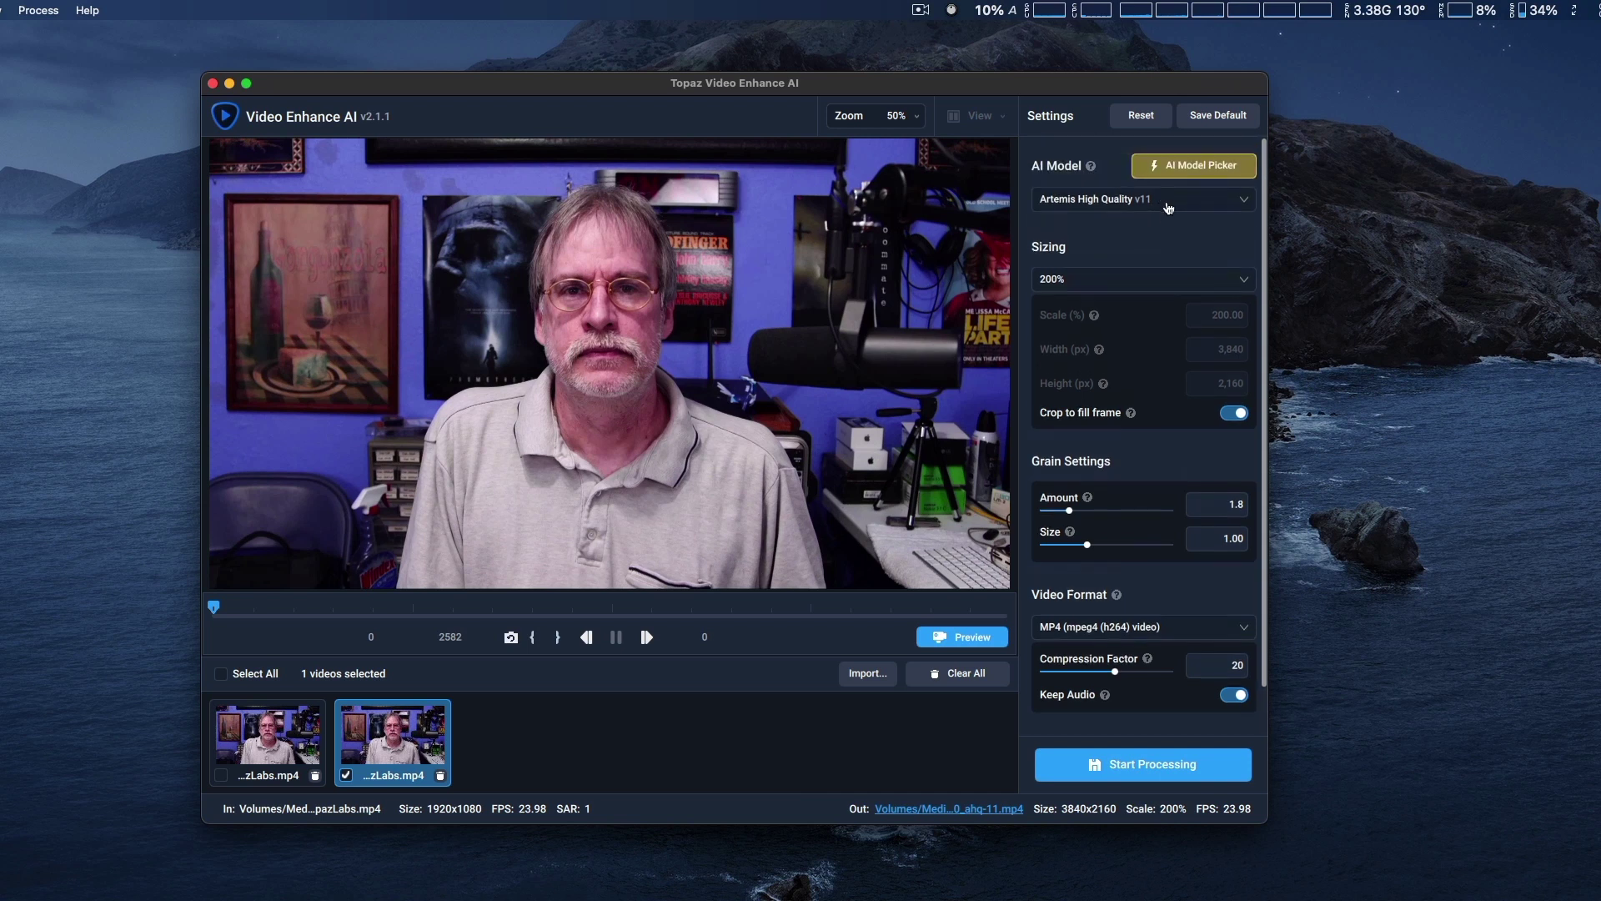
pyautogui.click(1159, 200)
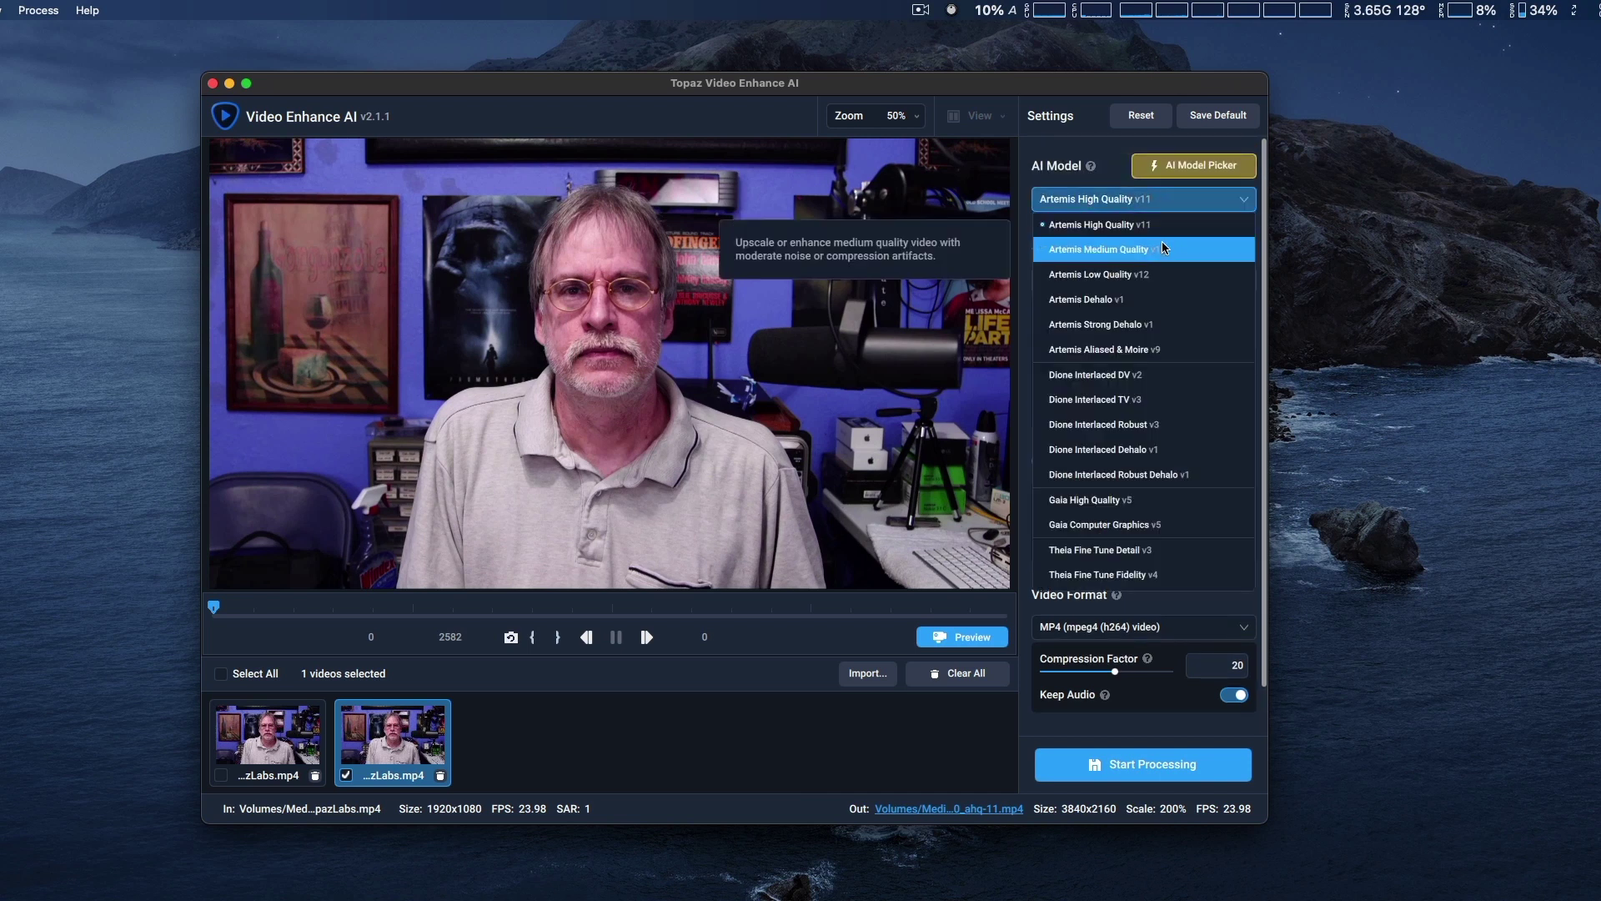
pyautogui.click(1190, 528)
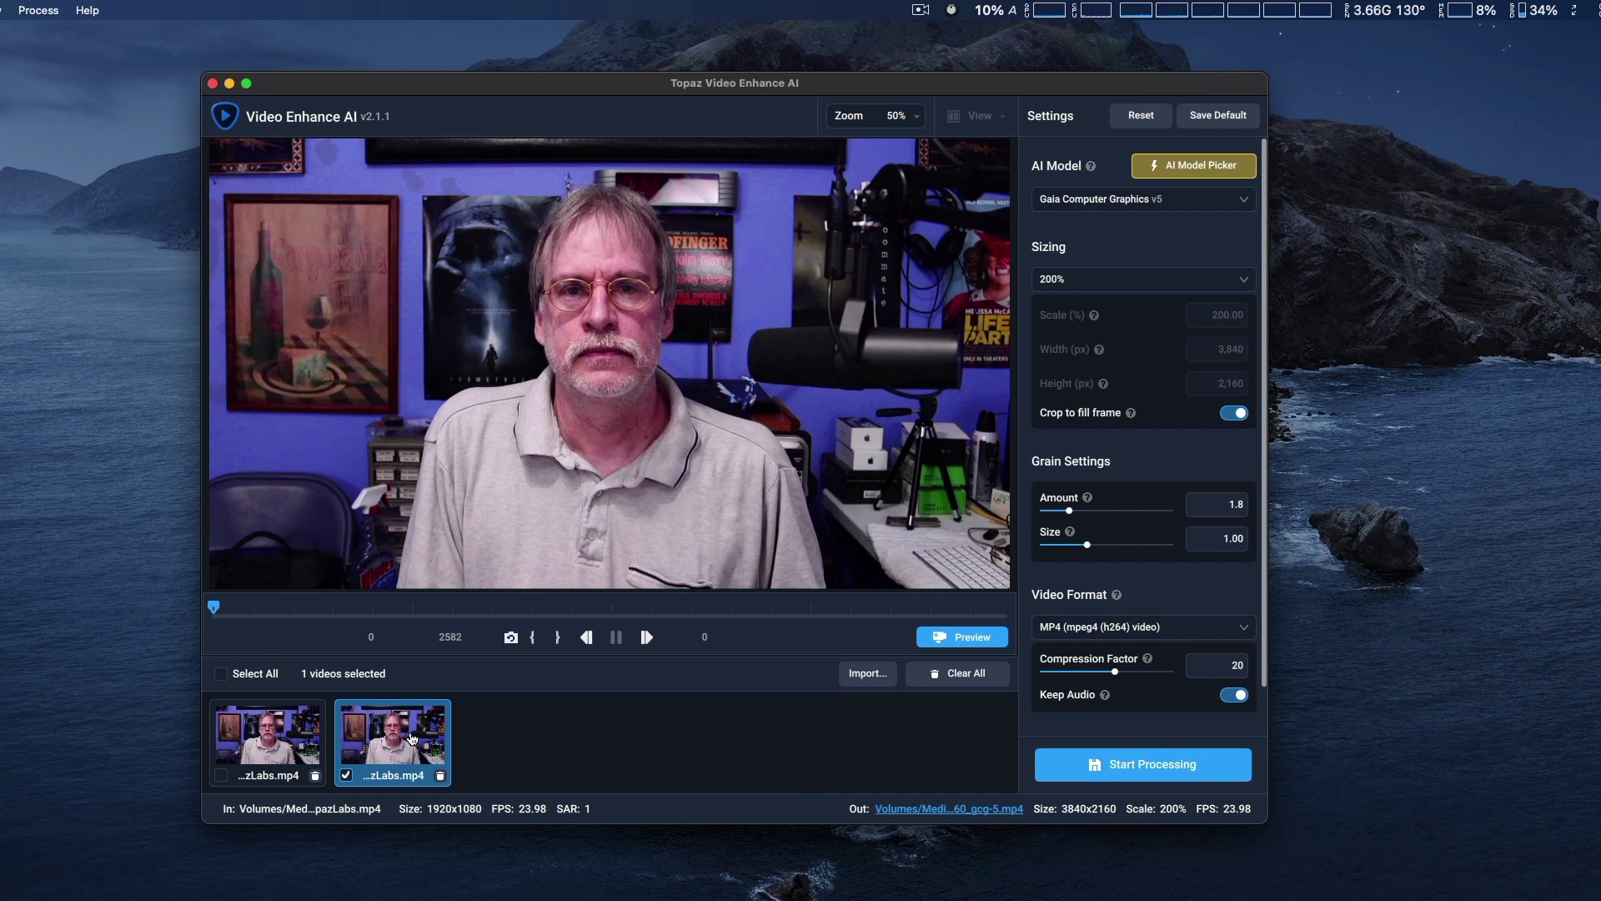
pyautogui.rightClick(412, 738)
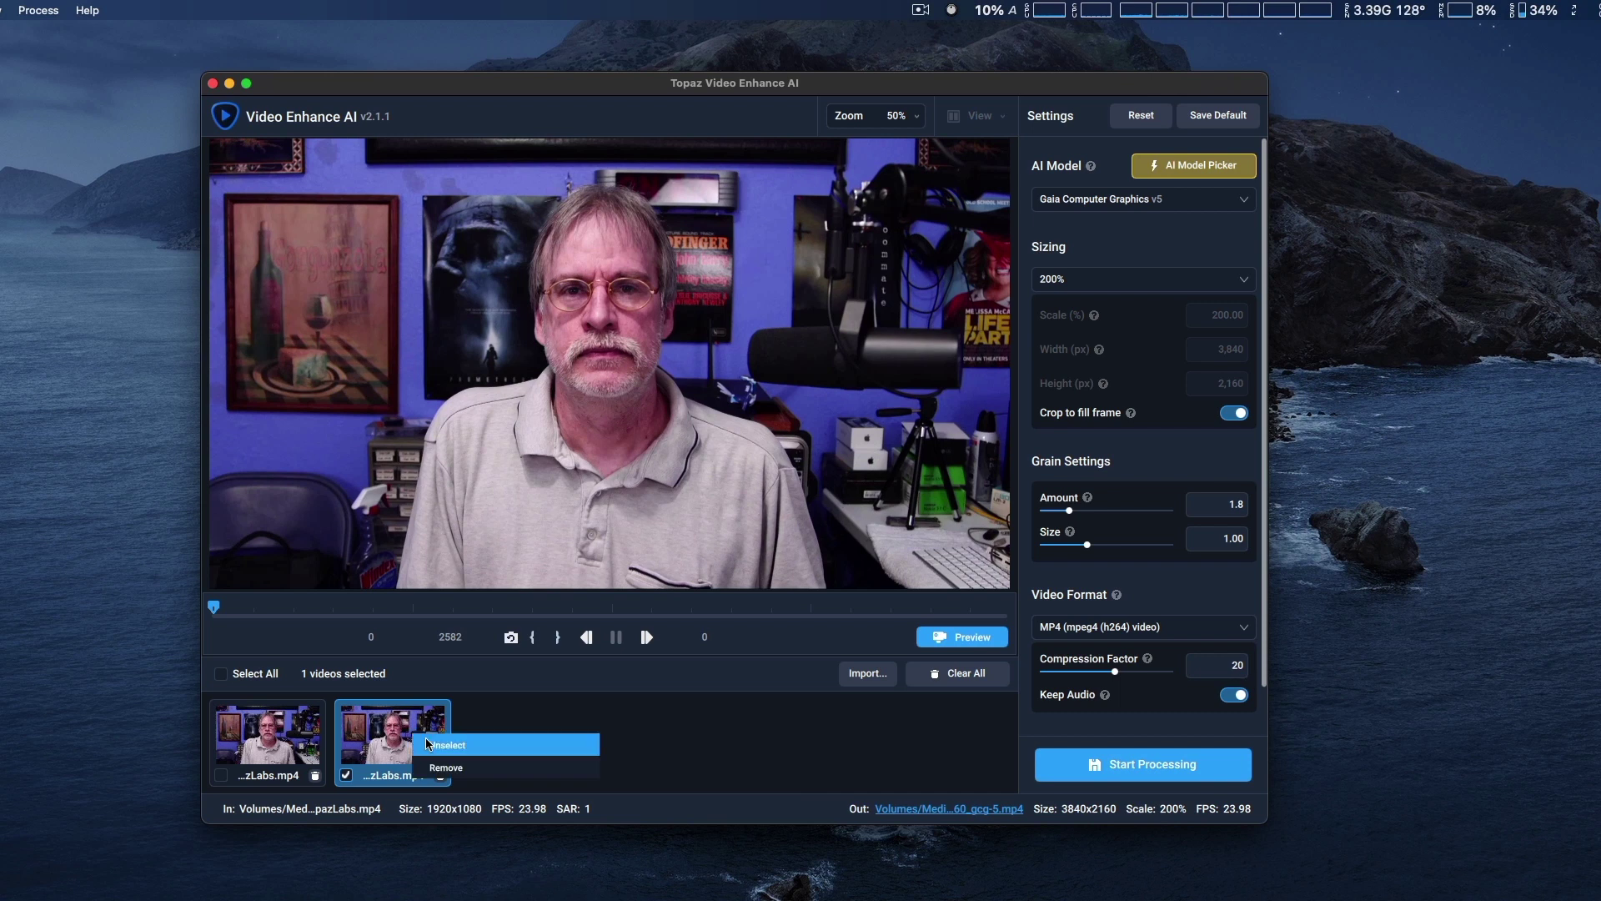
# Remove the duplicate clip and select the remaining TopazLabs.mp4 on Gaia High Quality v5
pyautogui.click(529, 767)
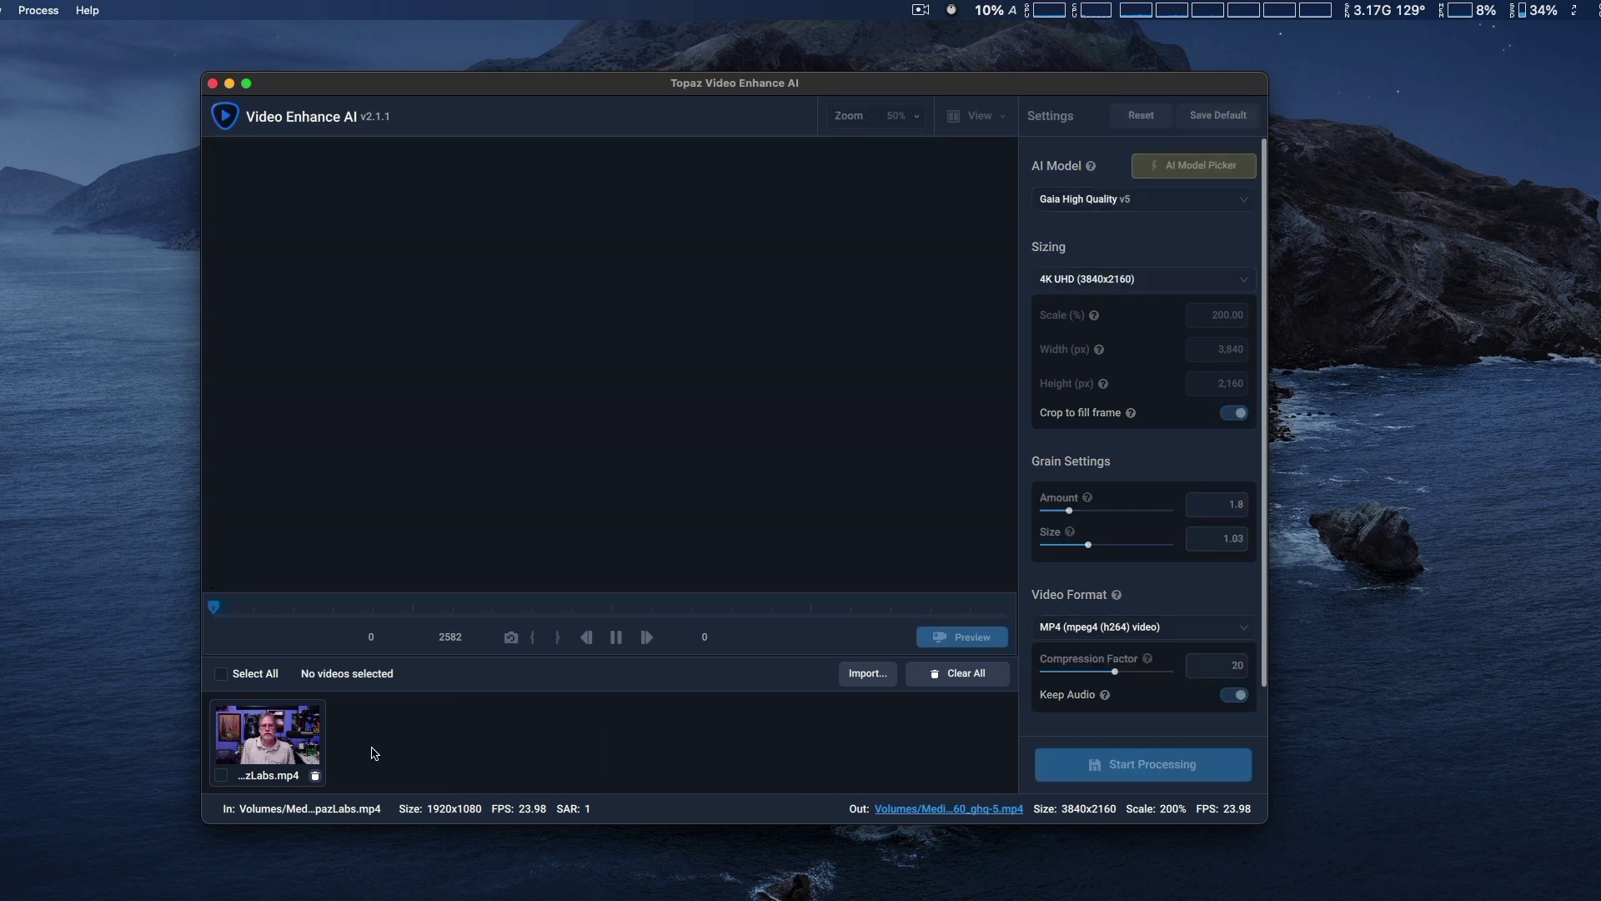
pyautogui.click(290, 744)
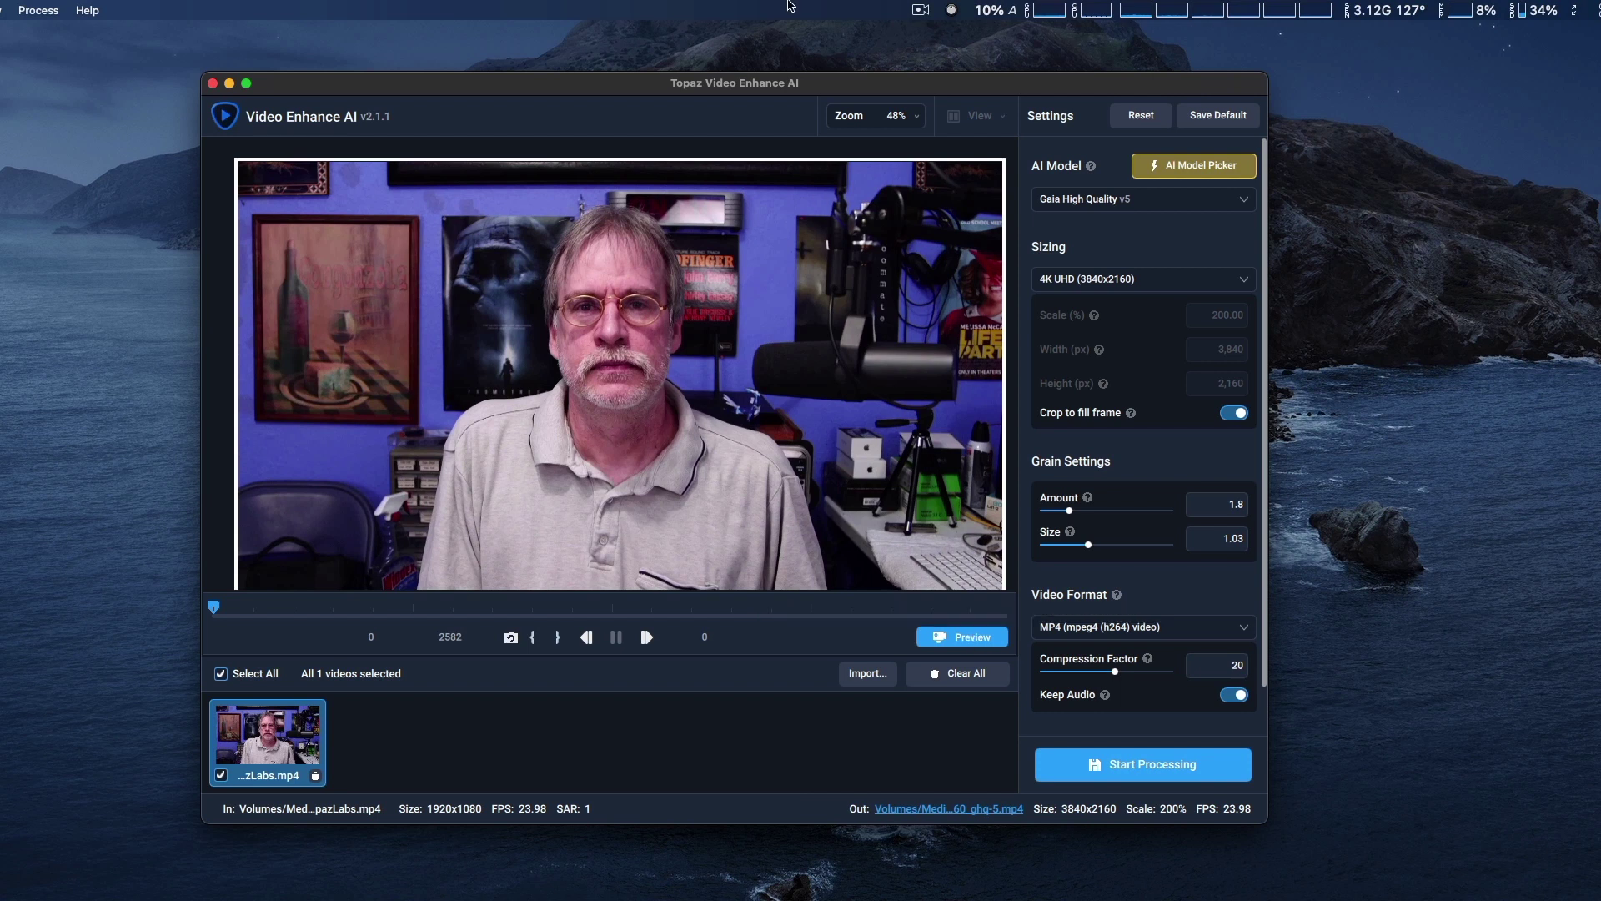
pyautogui.click(918, 12)
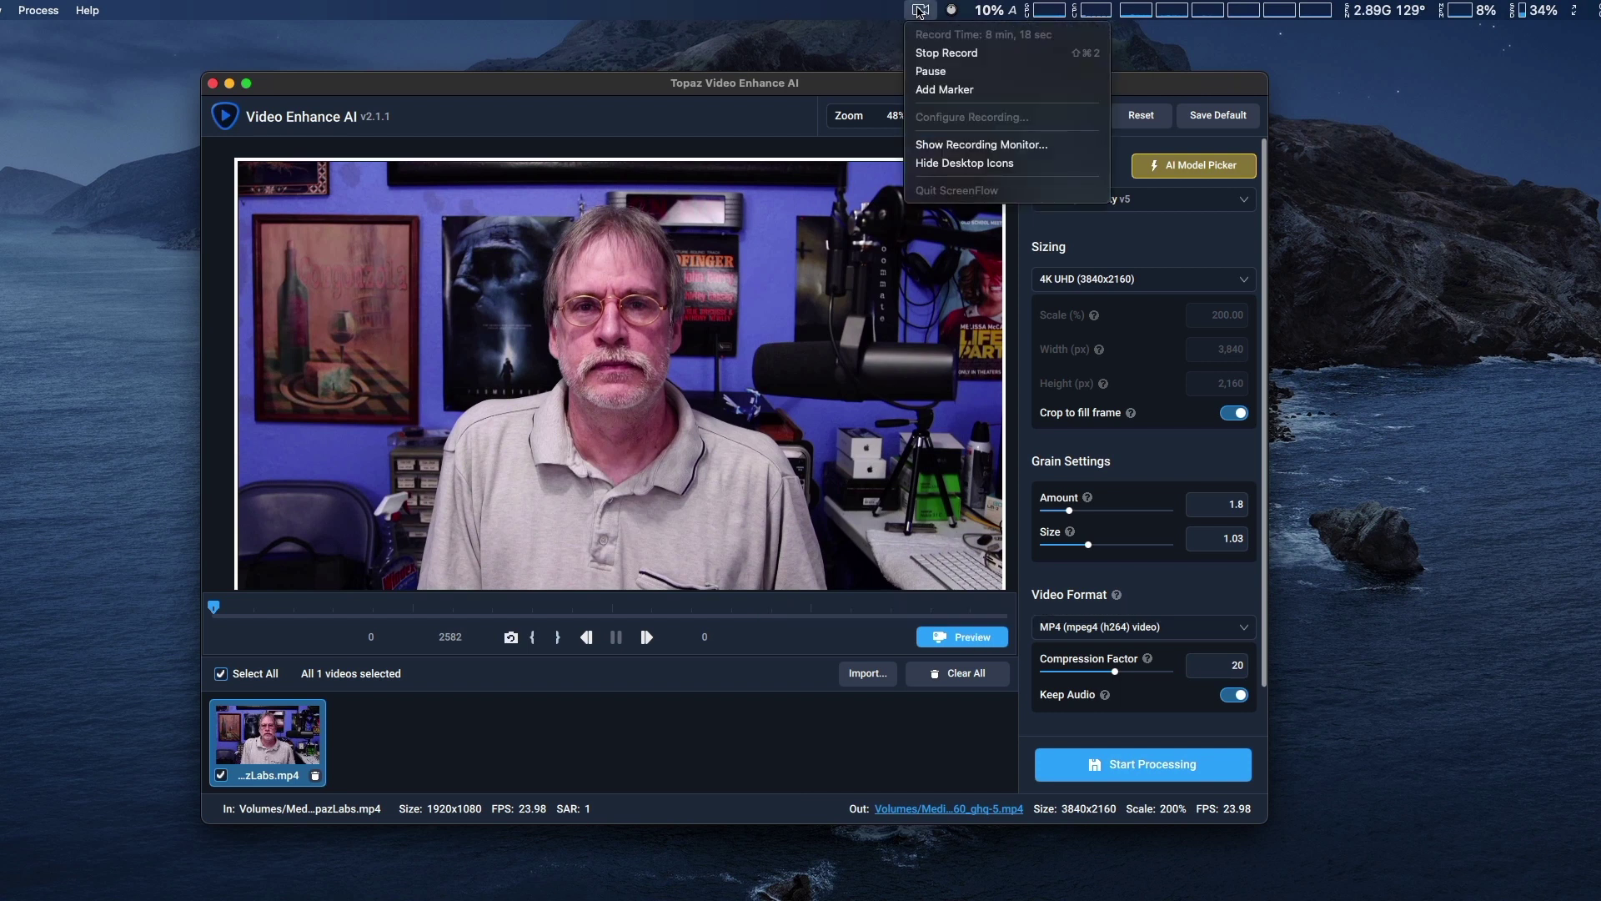
# Render the split preview of Original Scaled 200% versus Gaia High Quality v5
pyautogui.click(968, 71)
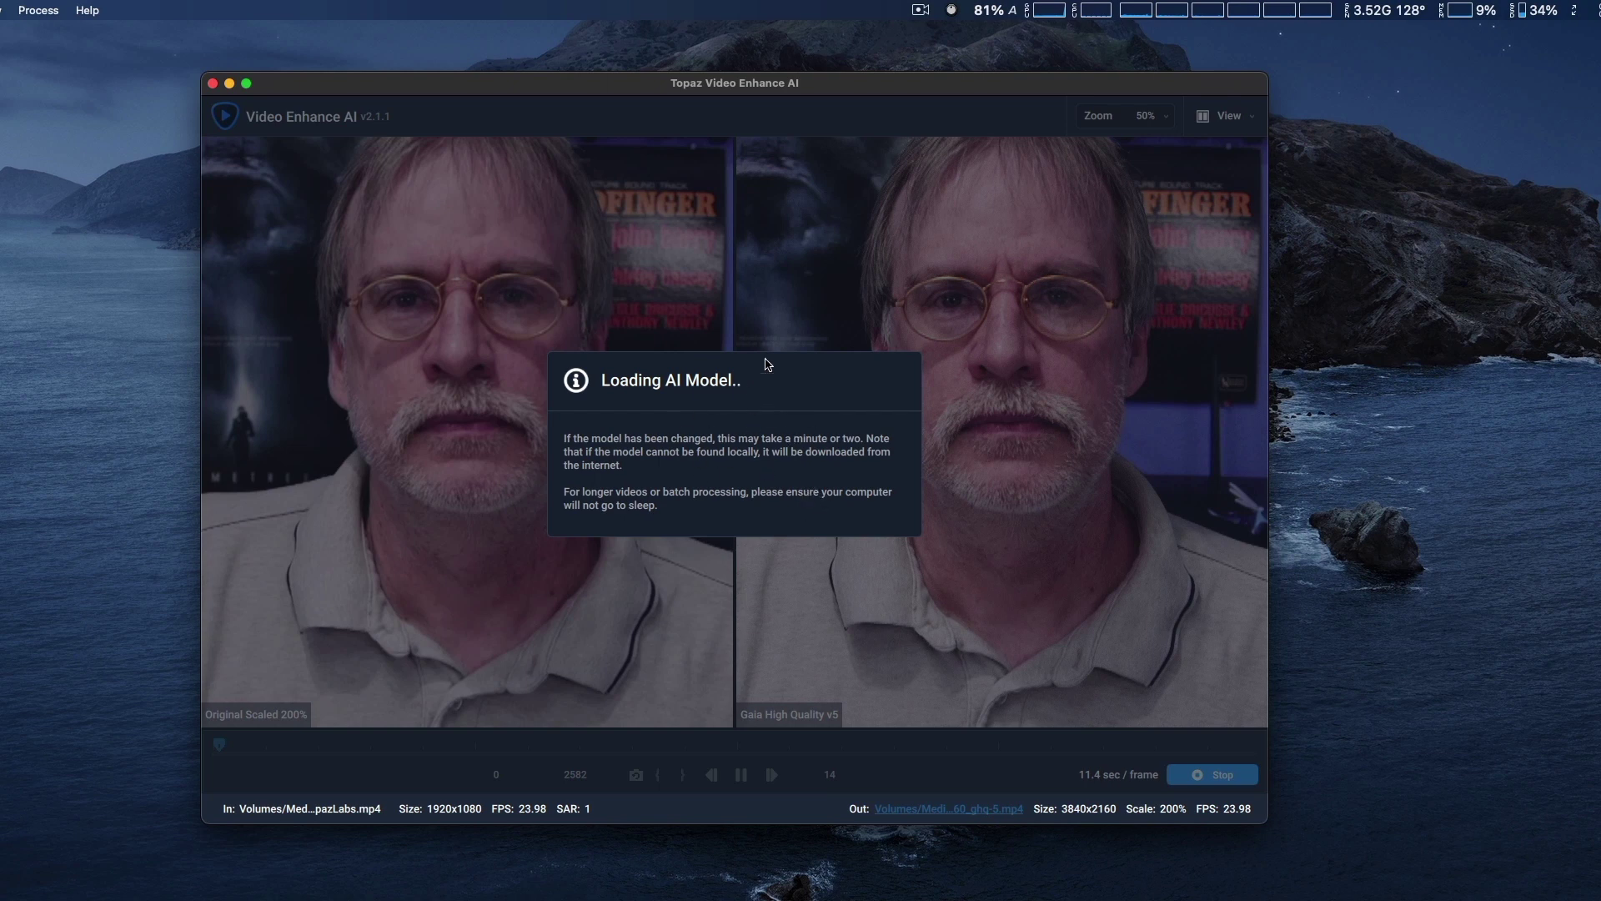
pyautogui.click(921, 10)
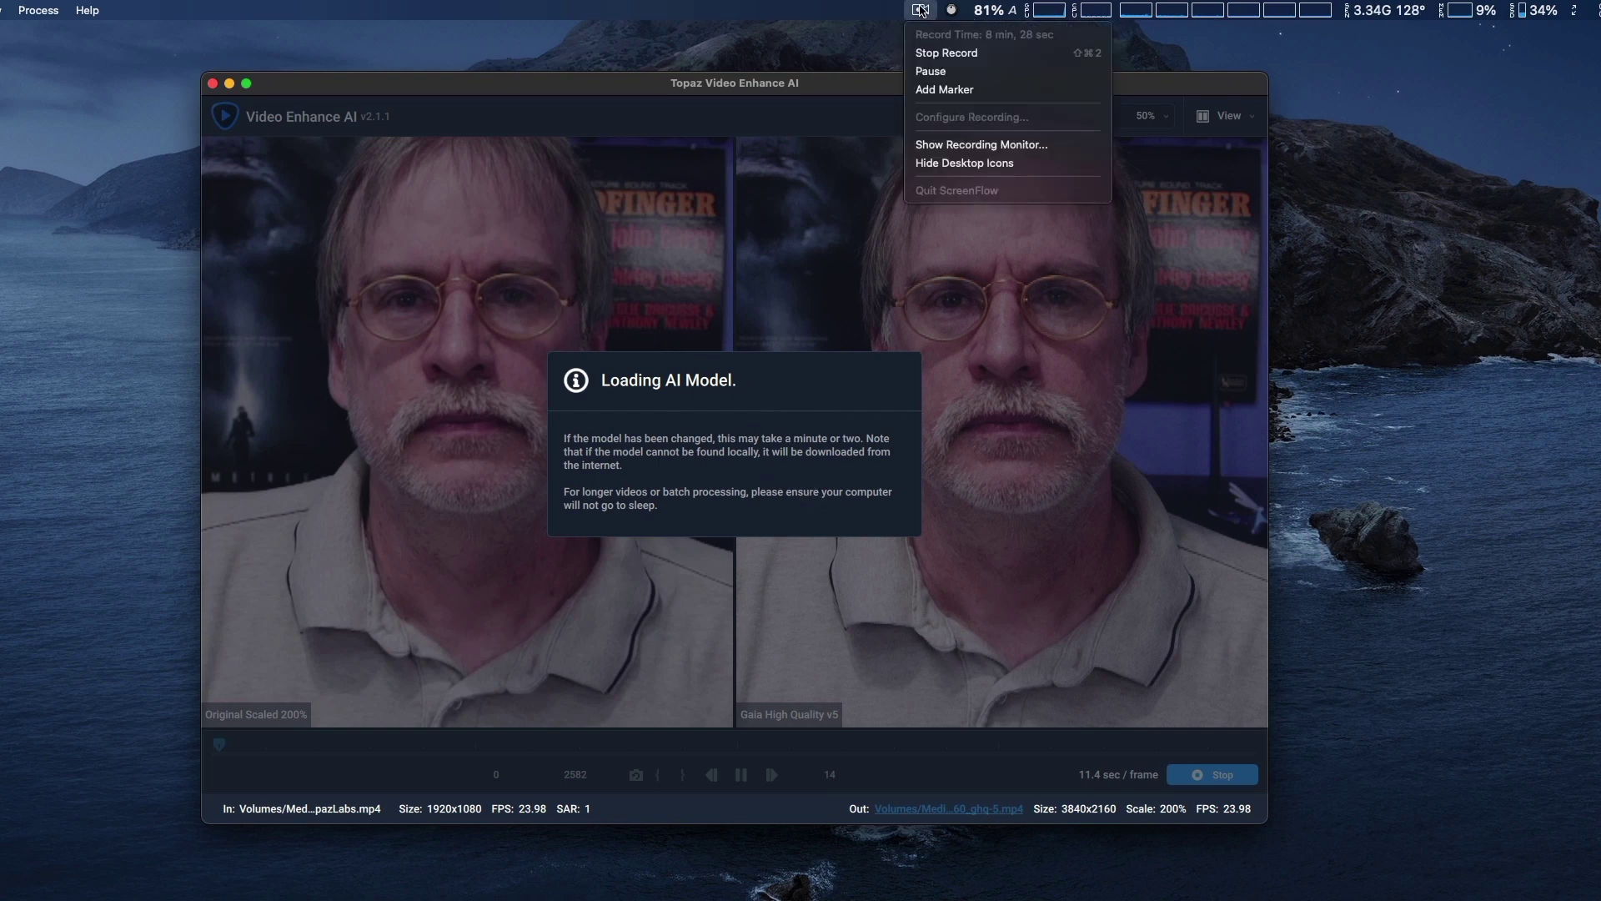
pyautogui.click(932, 72)
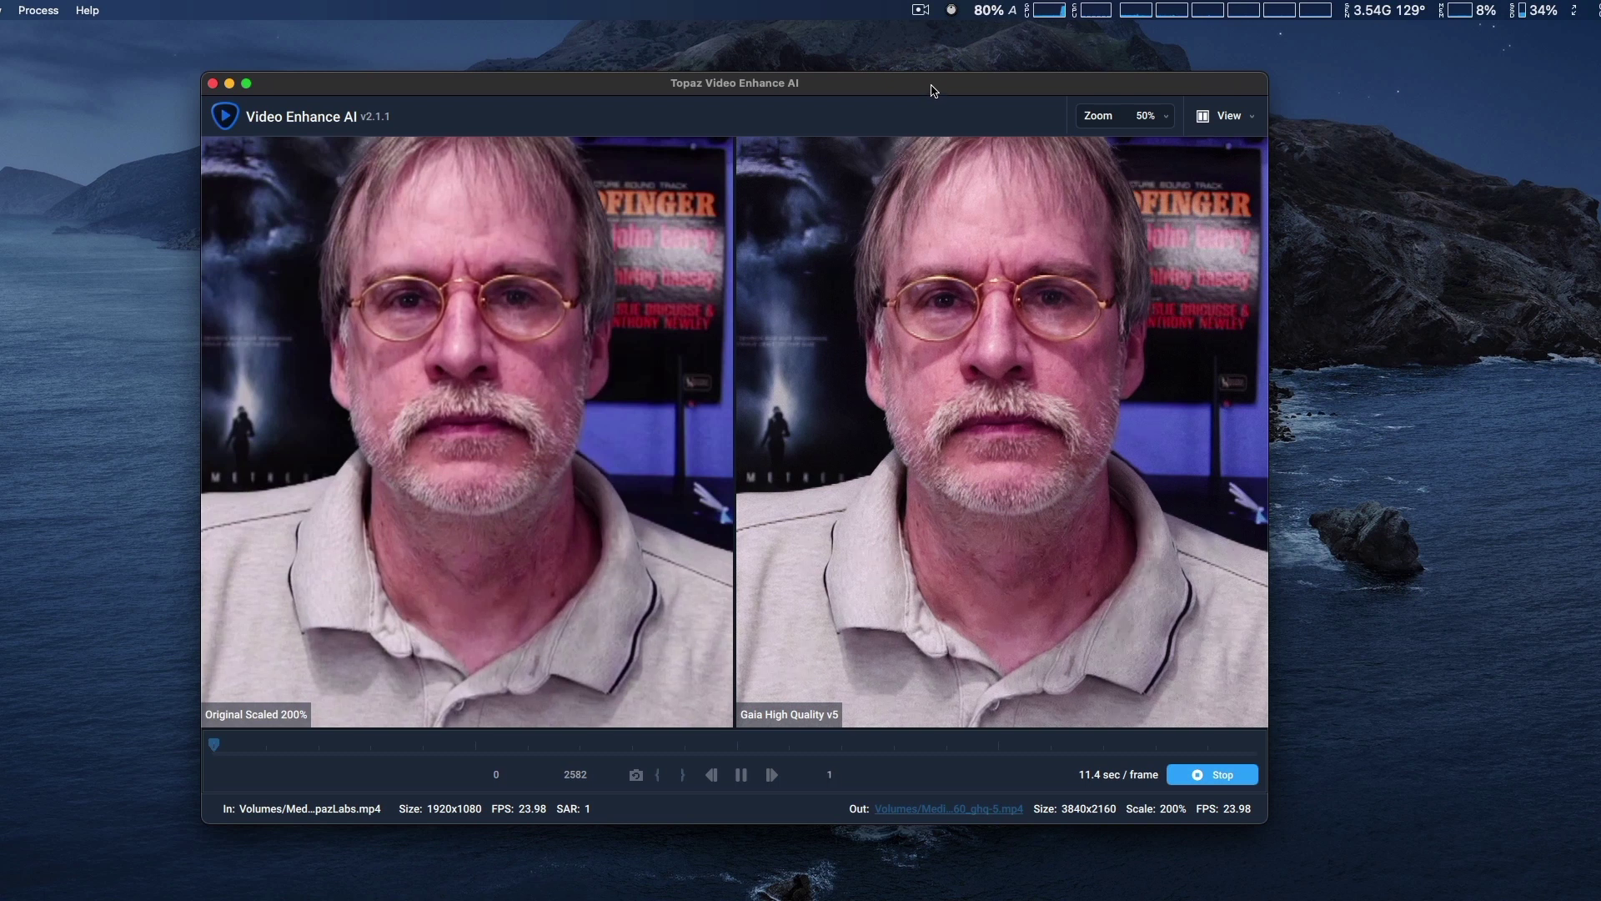
pyautogui.moveTo(934, 94); pyautogui.dragTo(931, 83)
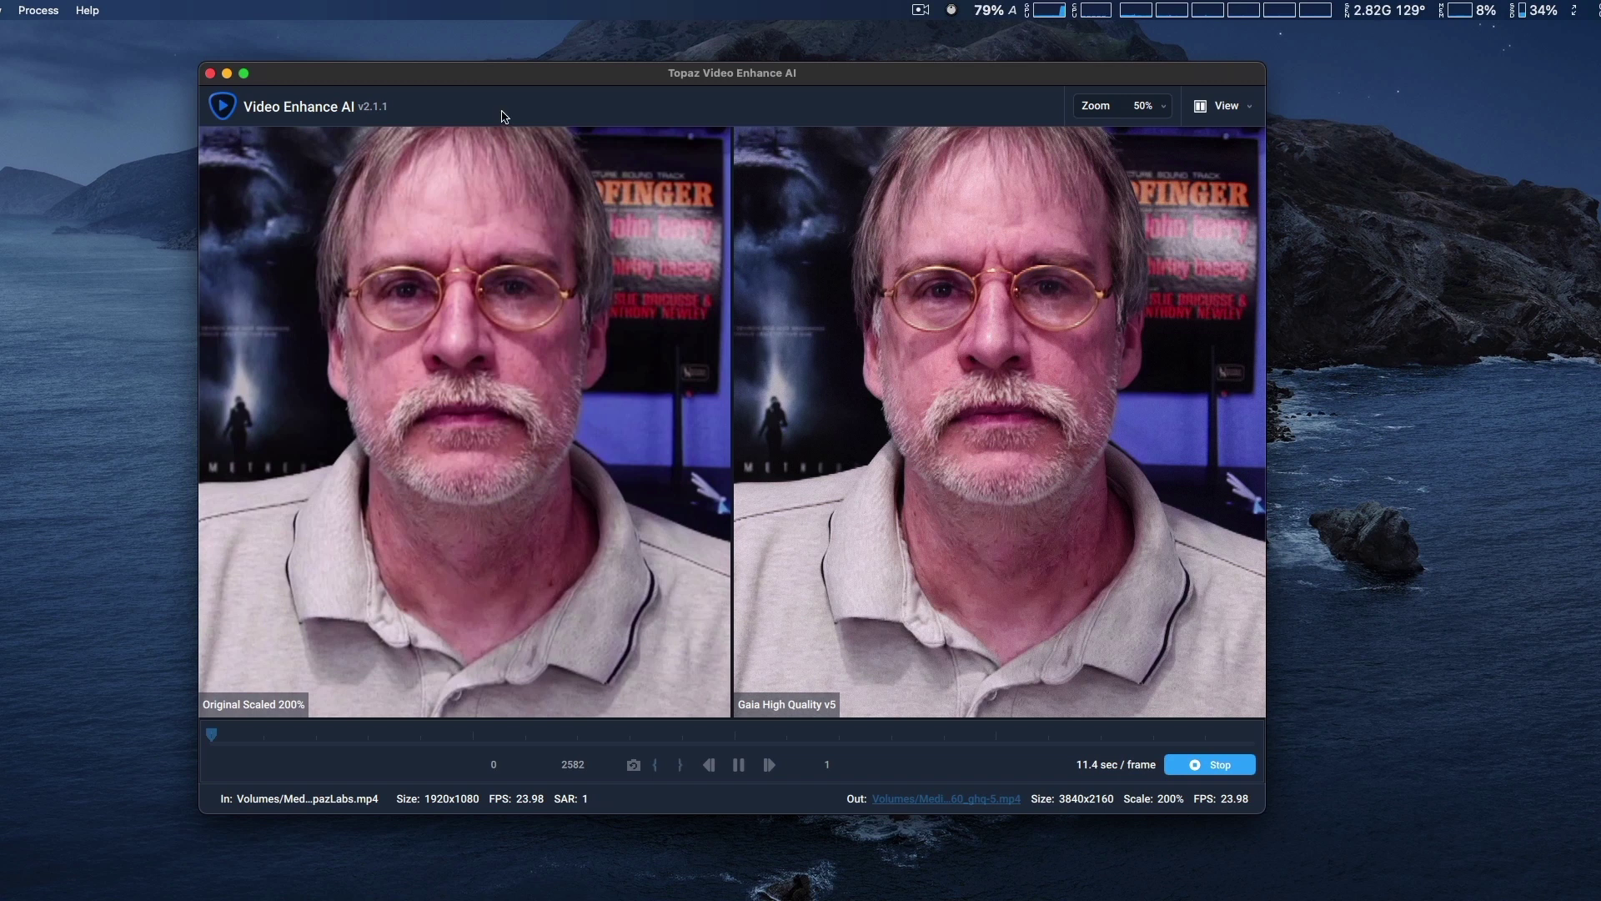
pyautogui.click(1164, 111)
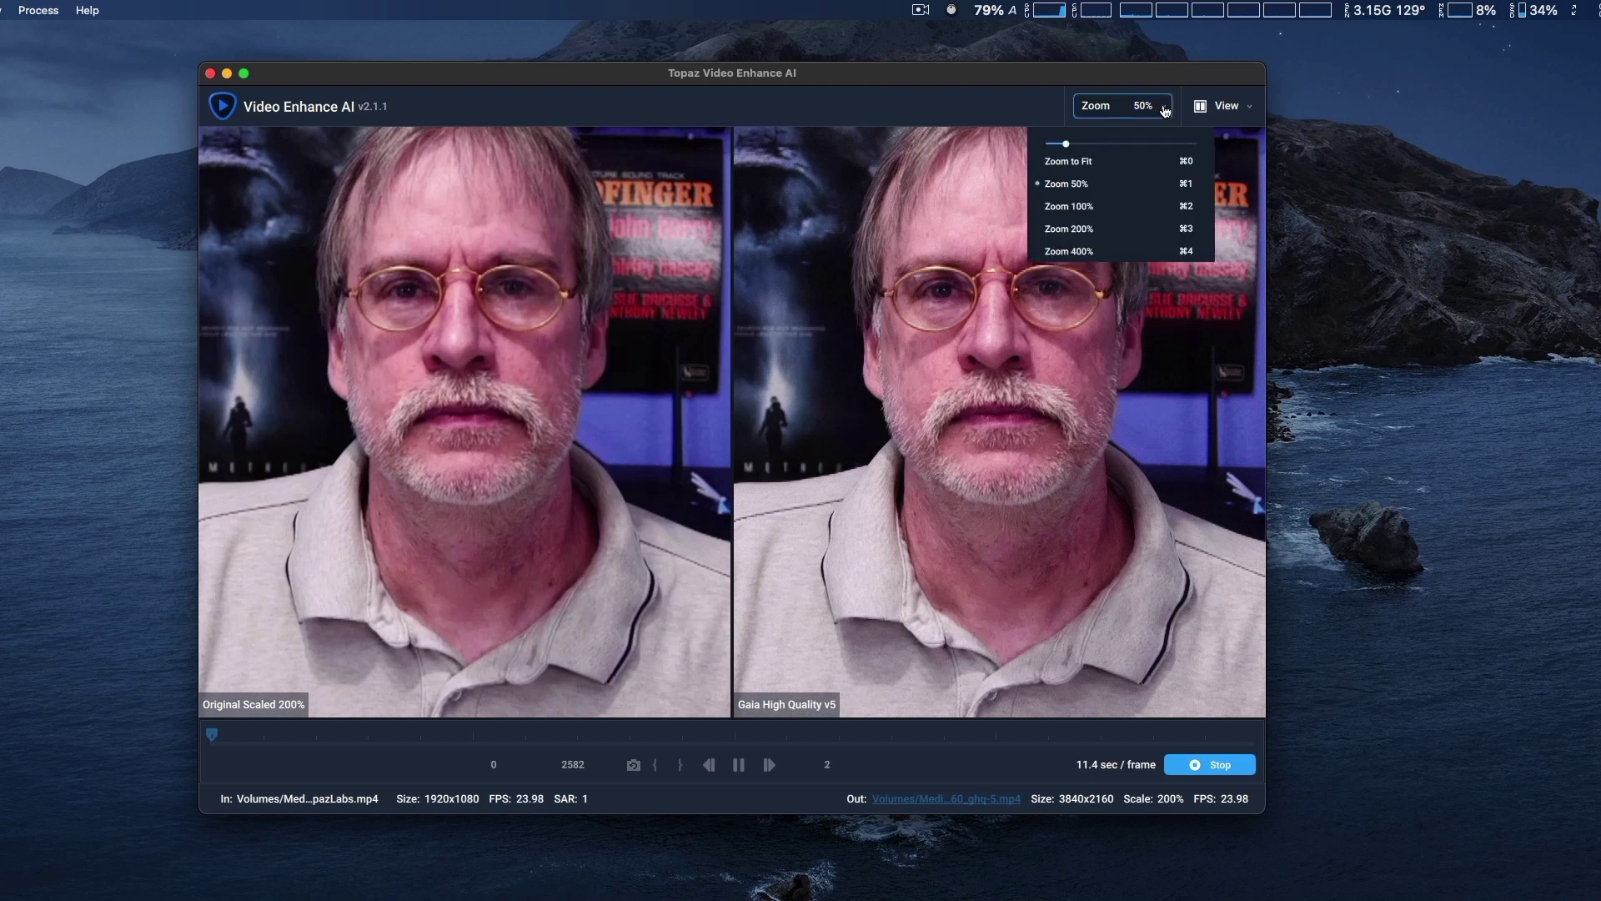
# Zoom both previews to 100%, pan down onto the face, then stop the preview
pyautogui.click(1082, 210)
pyautogui.moveTo(1022, 324); pyautogui.dragTo(1036, 459)
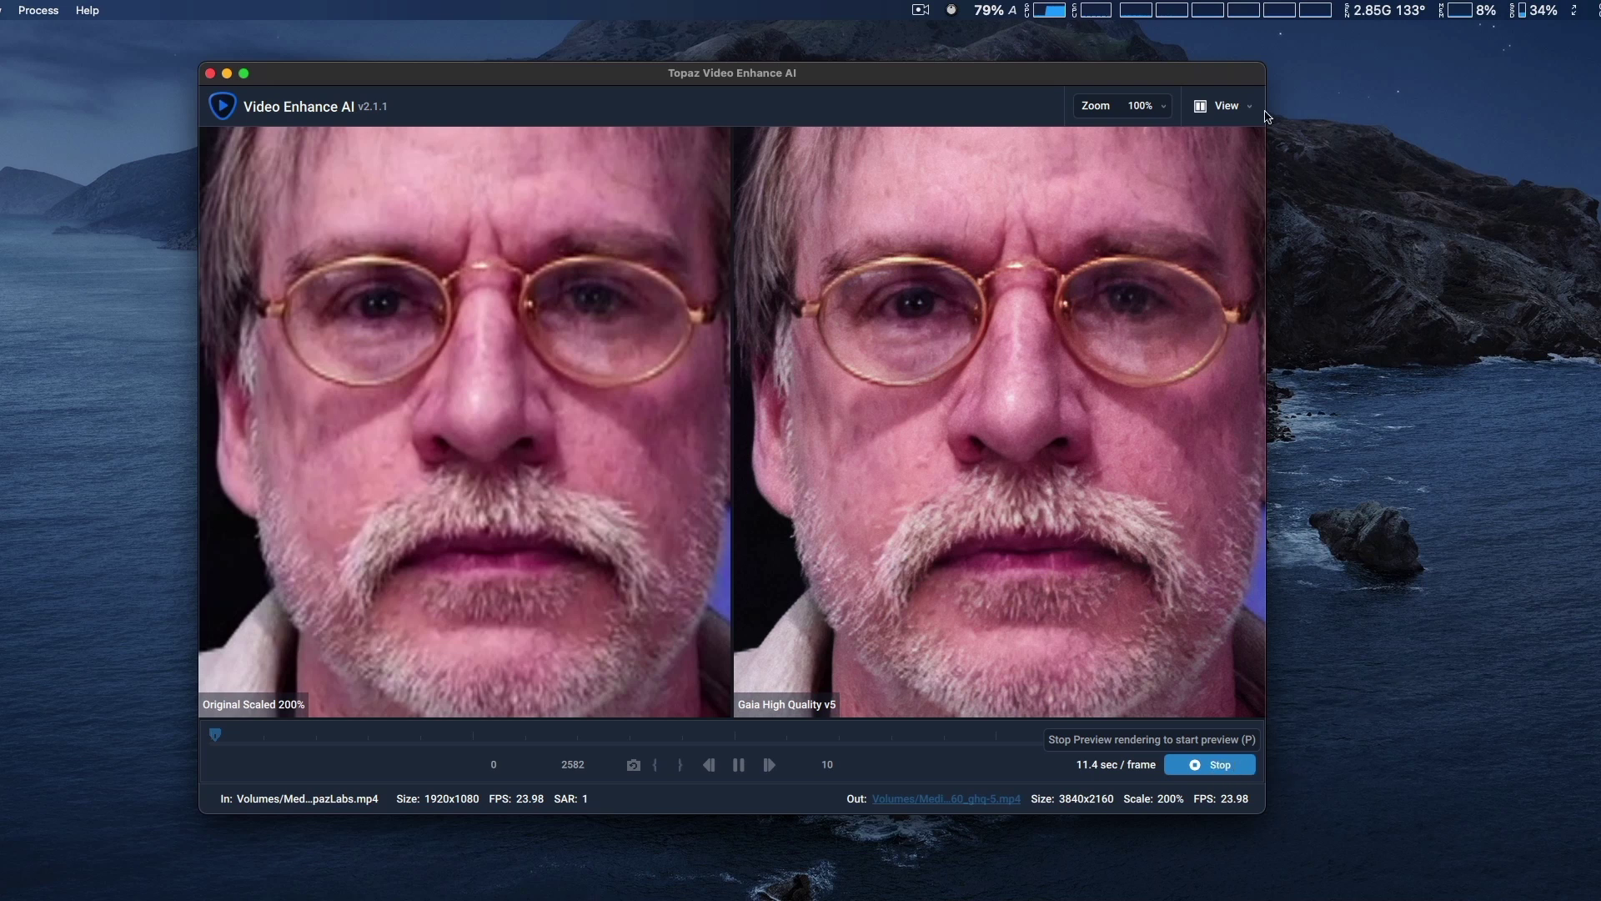
pyautogui.press('p')
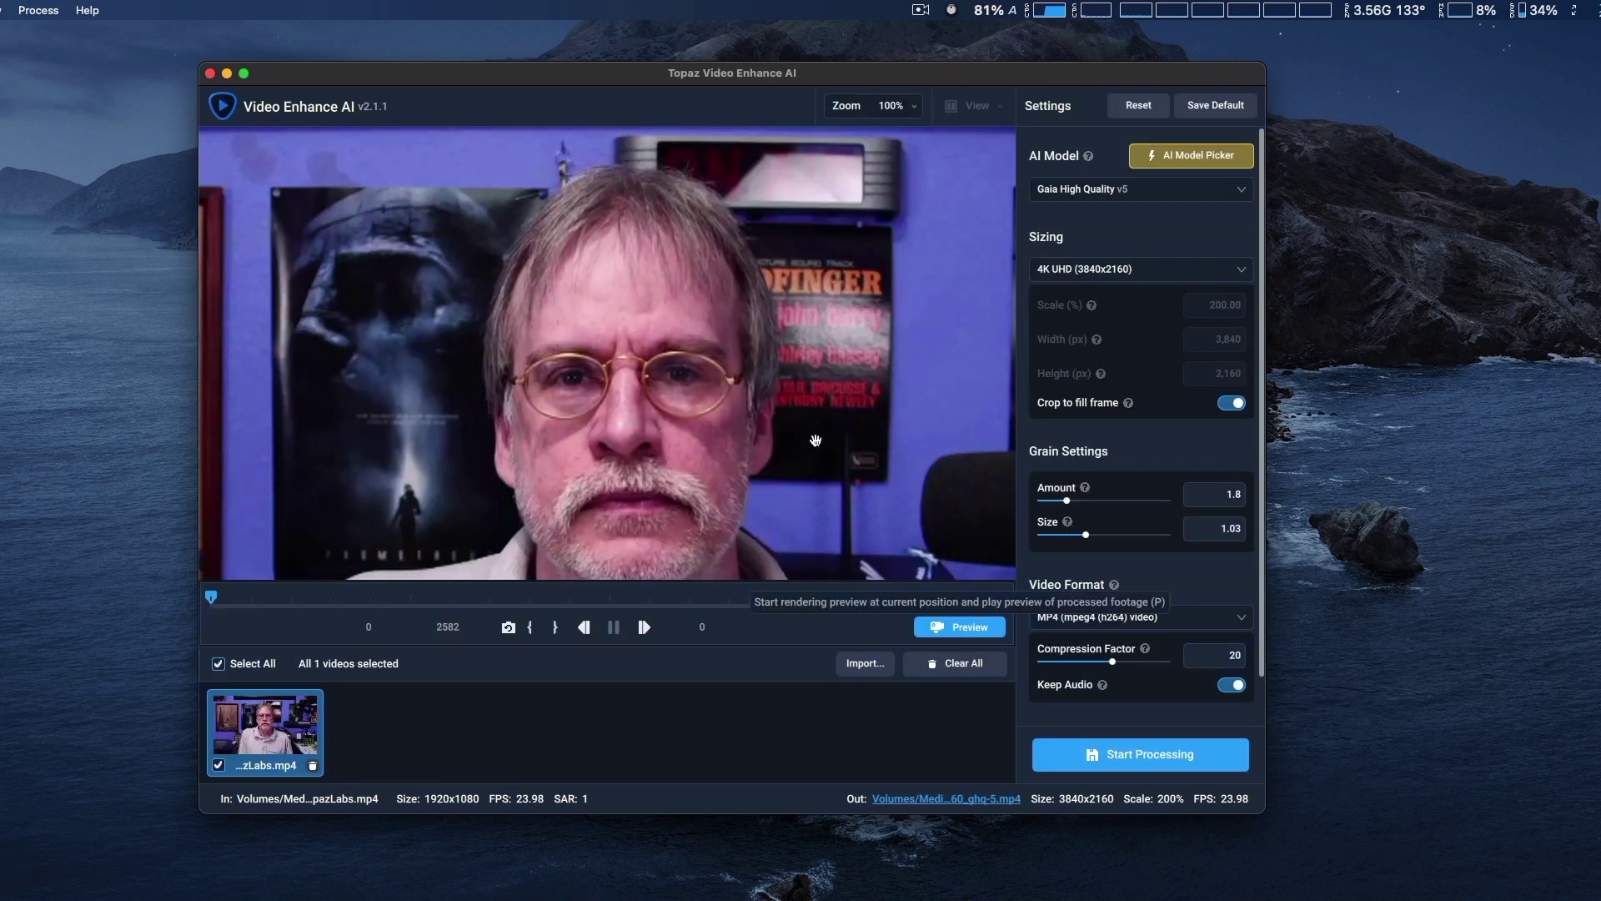
# Zoom the view out to 48% and bring up the CPU and GPU statistics readout
pyautogui.scroll(-1, 816, 440)
pyautogui.scroll(-4, 816, 440)
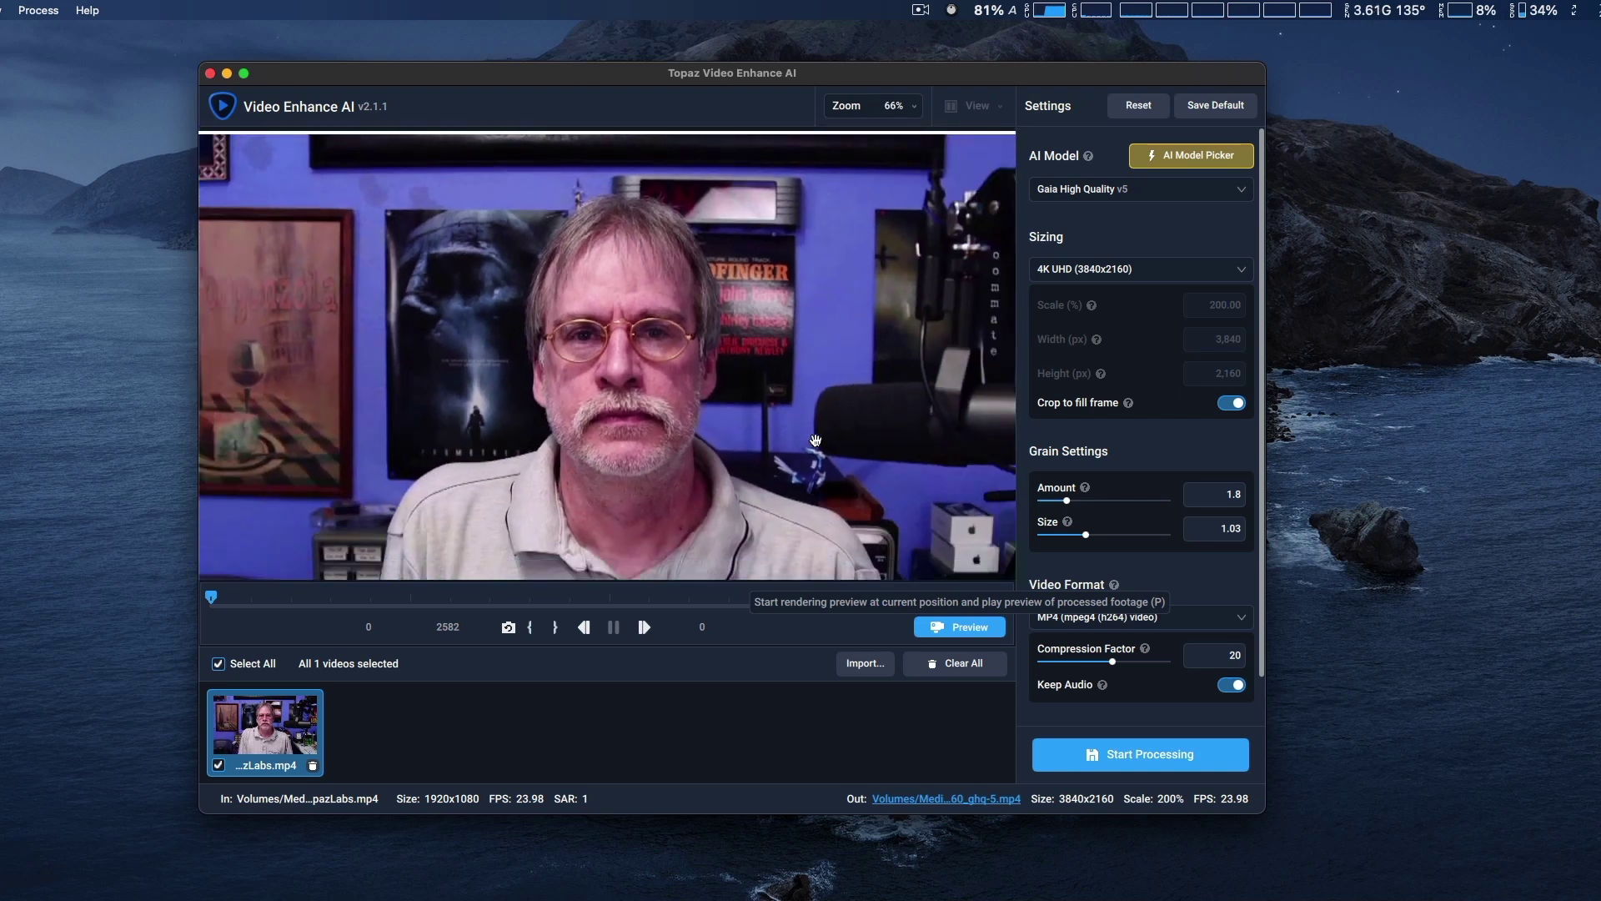
pyautogui.scroll(-1, 816, 440)
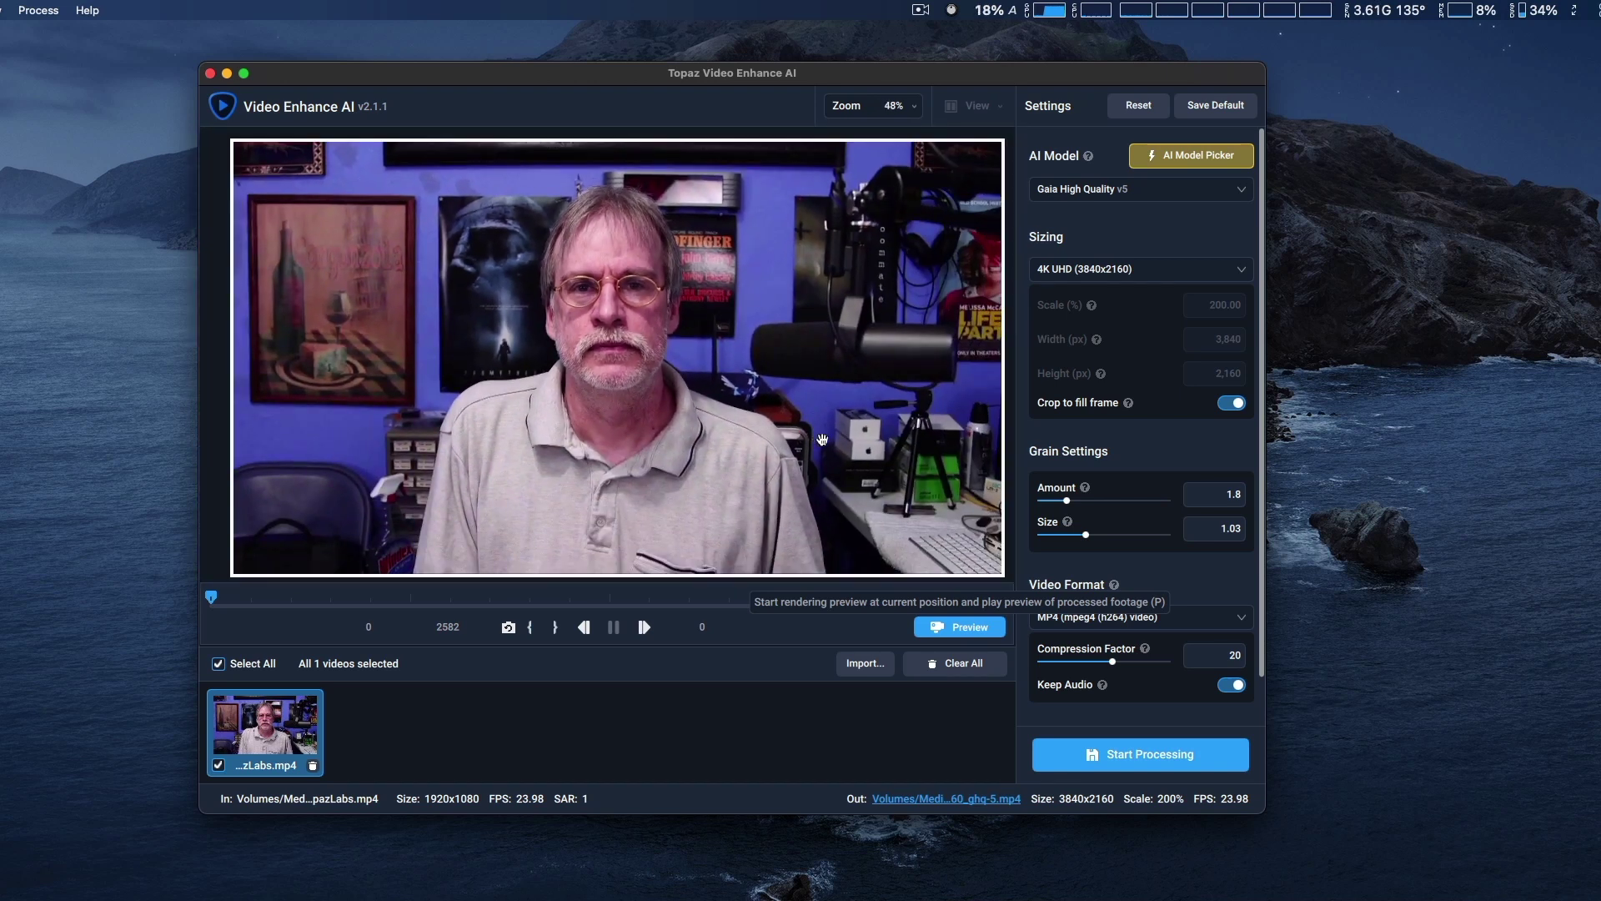
pyautogui.moveTo(1060, 74); pyautogui.dragTo(1057, 74)
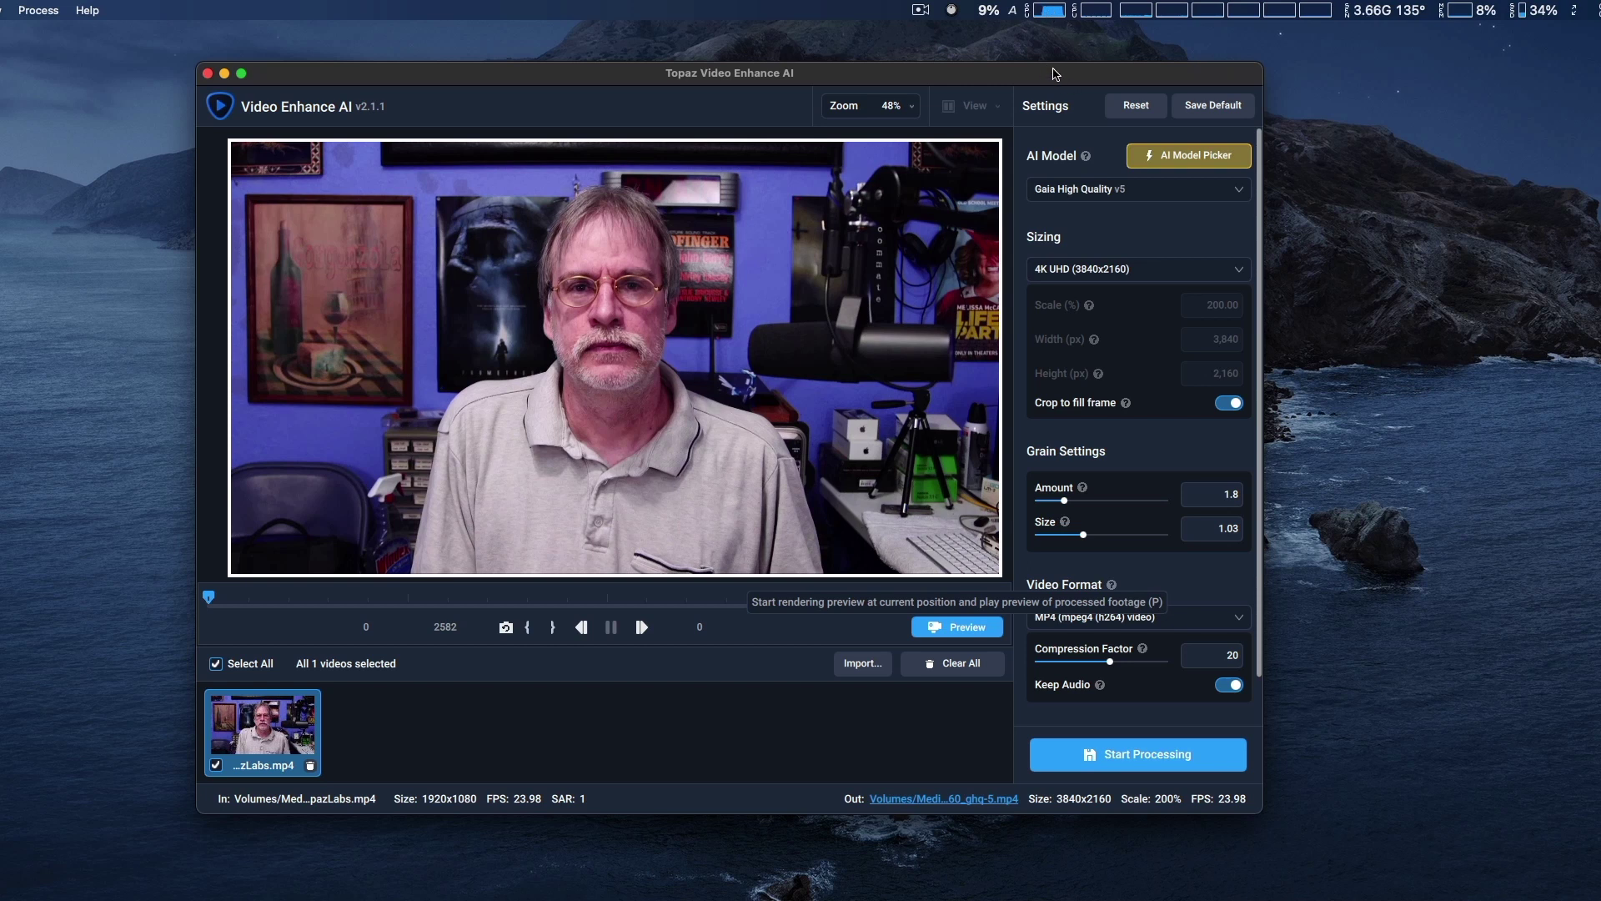
pyautogui.click(1044, 7)
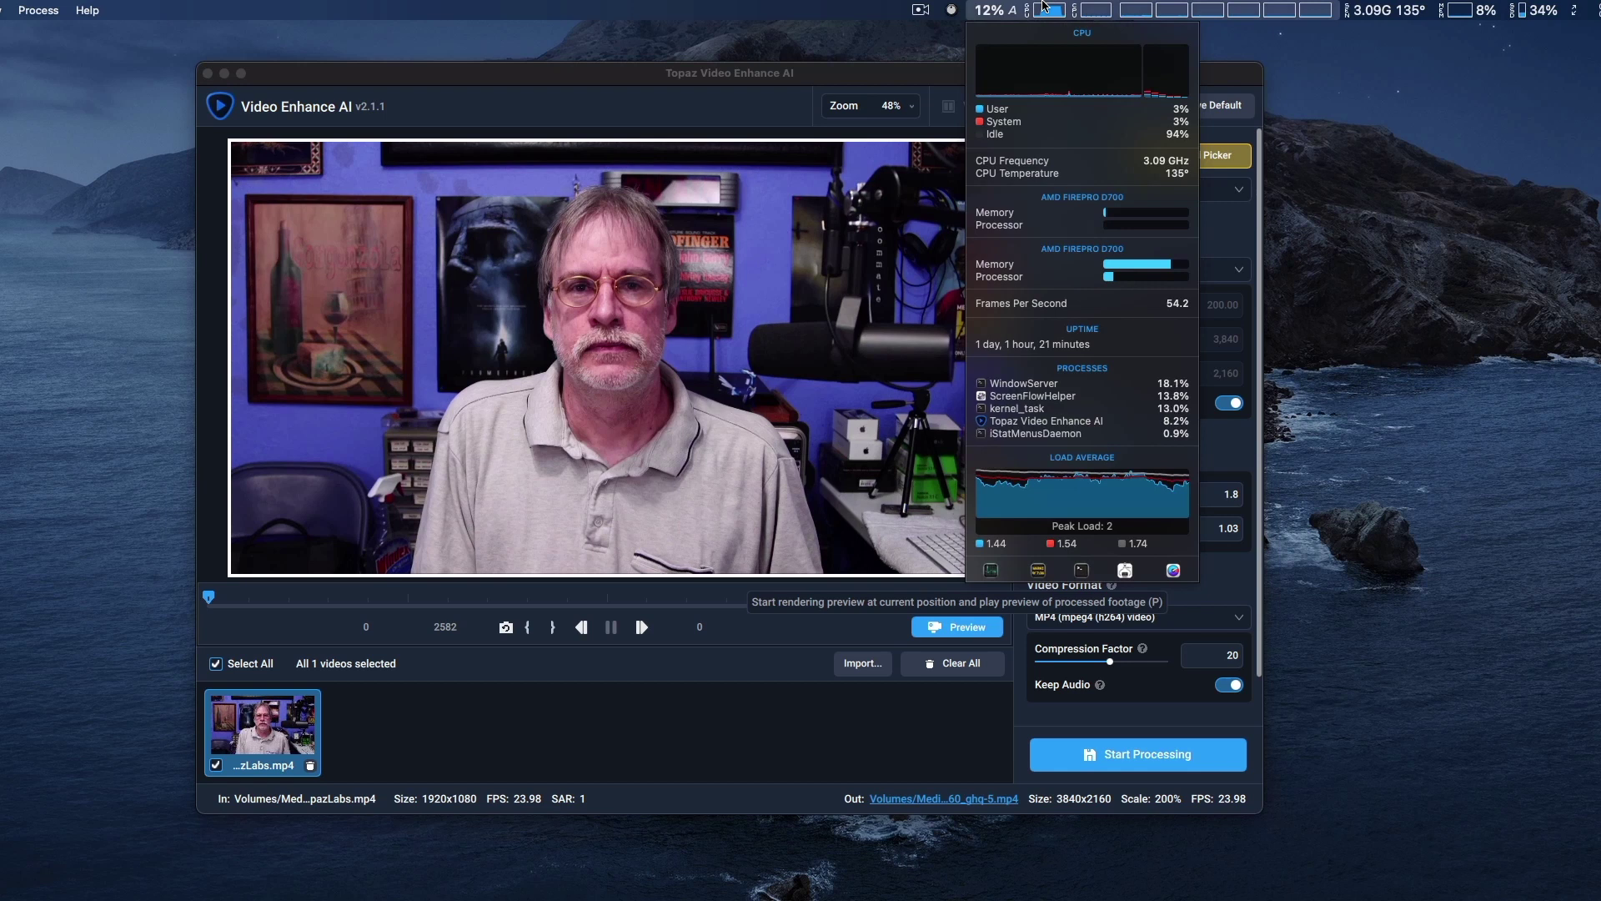
pyautogui.moveTo(1058, 227)
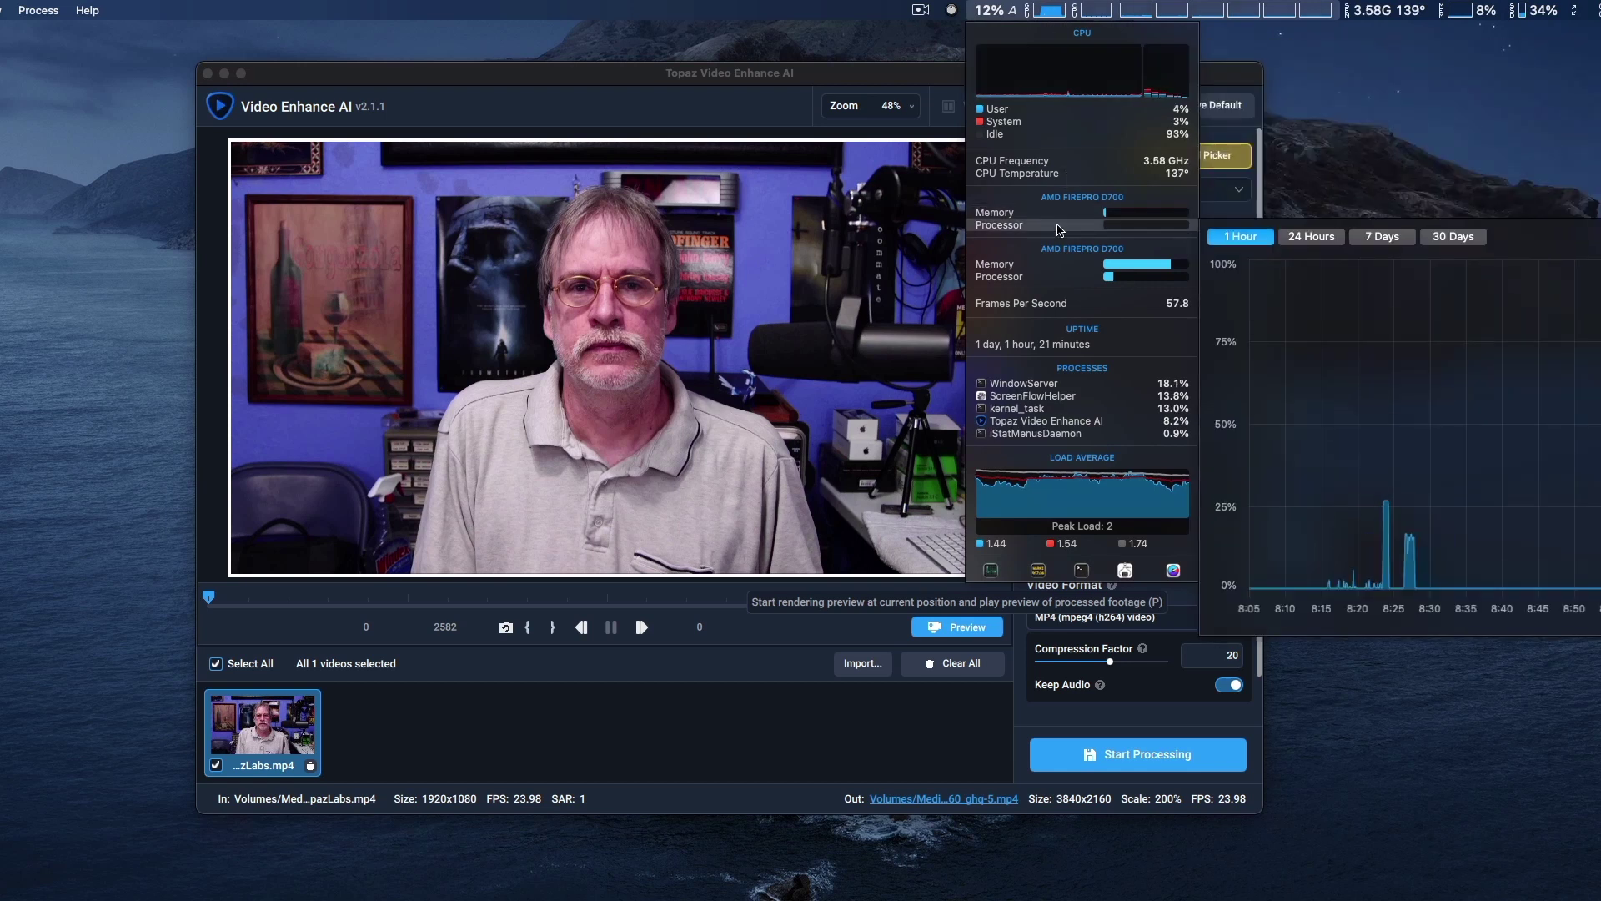
pyautogui.moveTo(1065, 282)
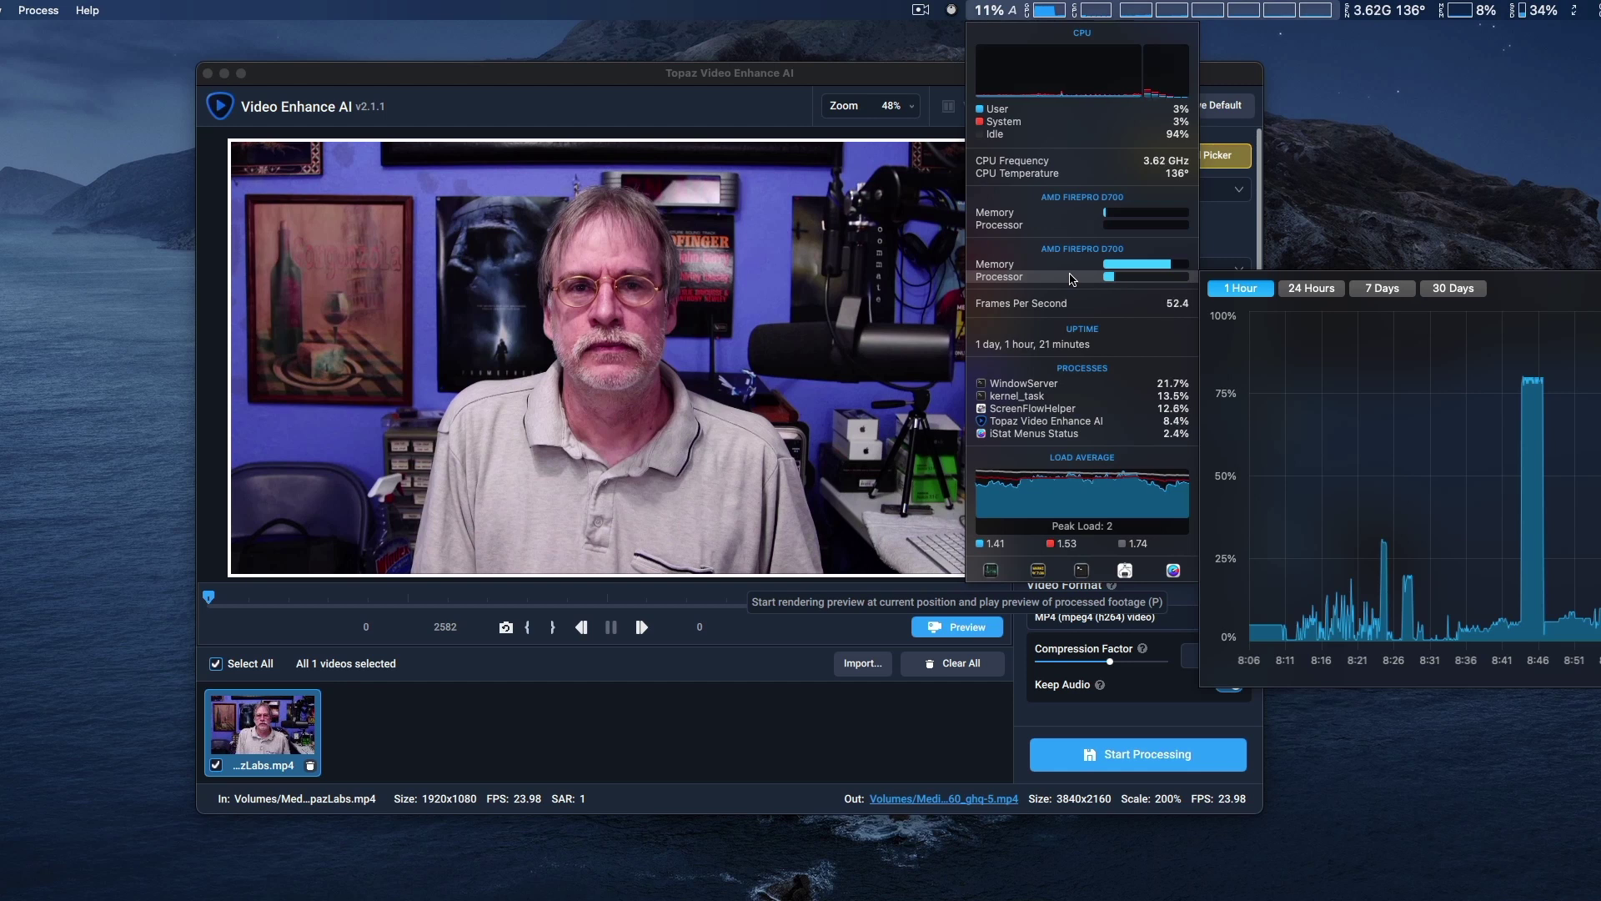
pyautogui.click(881, 81)
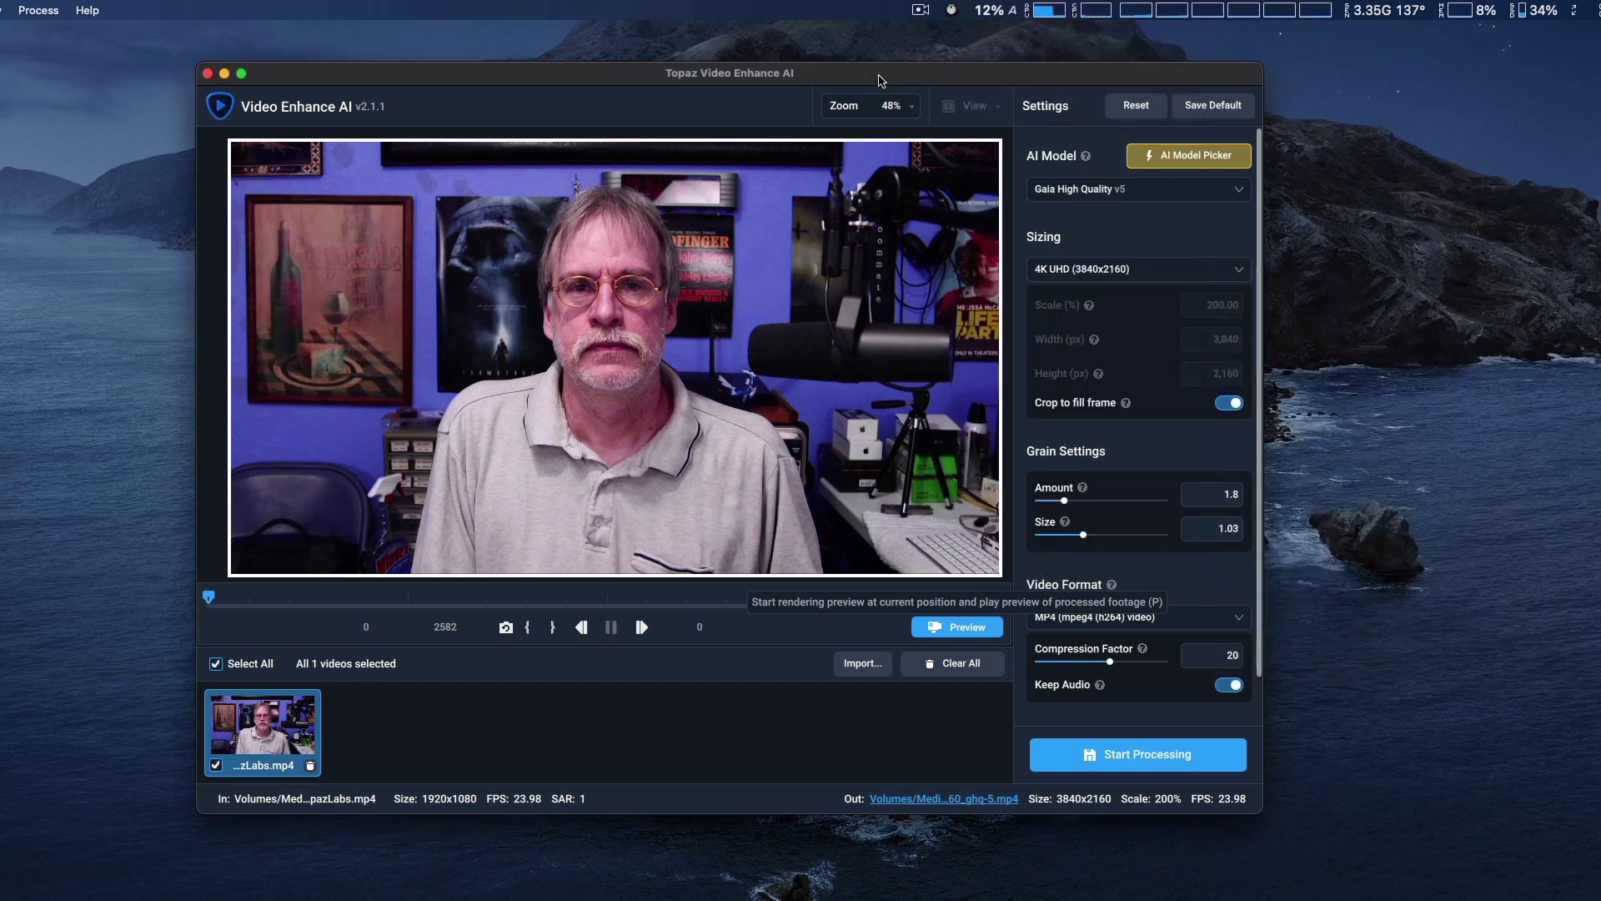
# Begin rendering TopazLabs.mp4 with Gaia High Quality v5 at 3840x2160 as MP4, compression 20
pyautogui.click(922, 10)
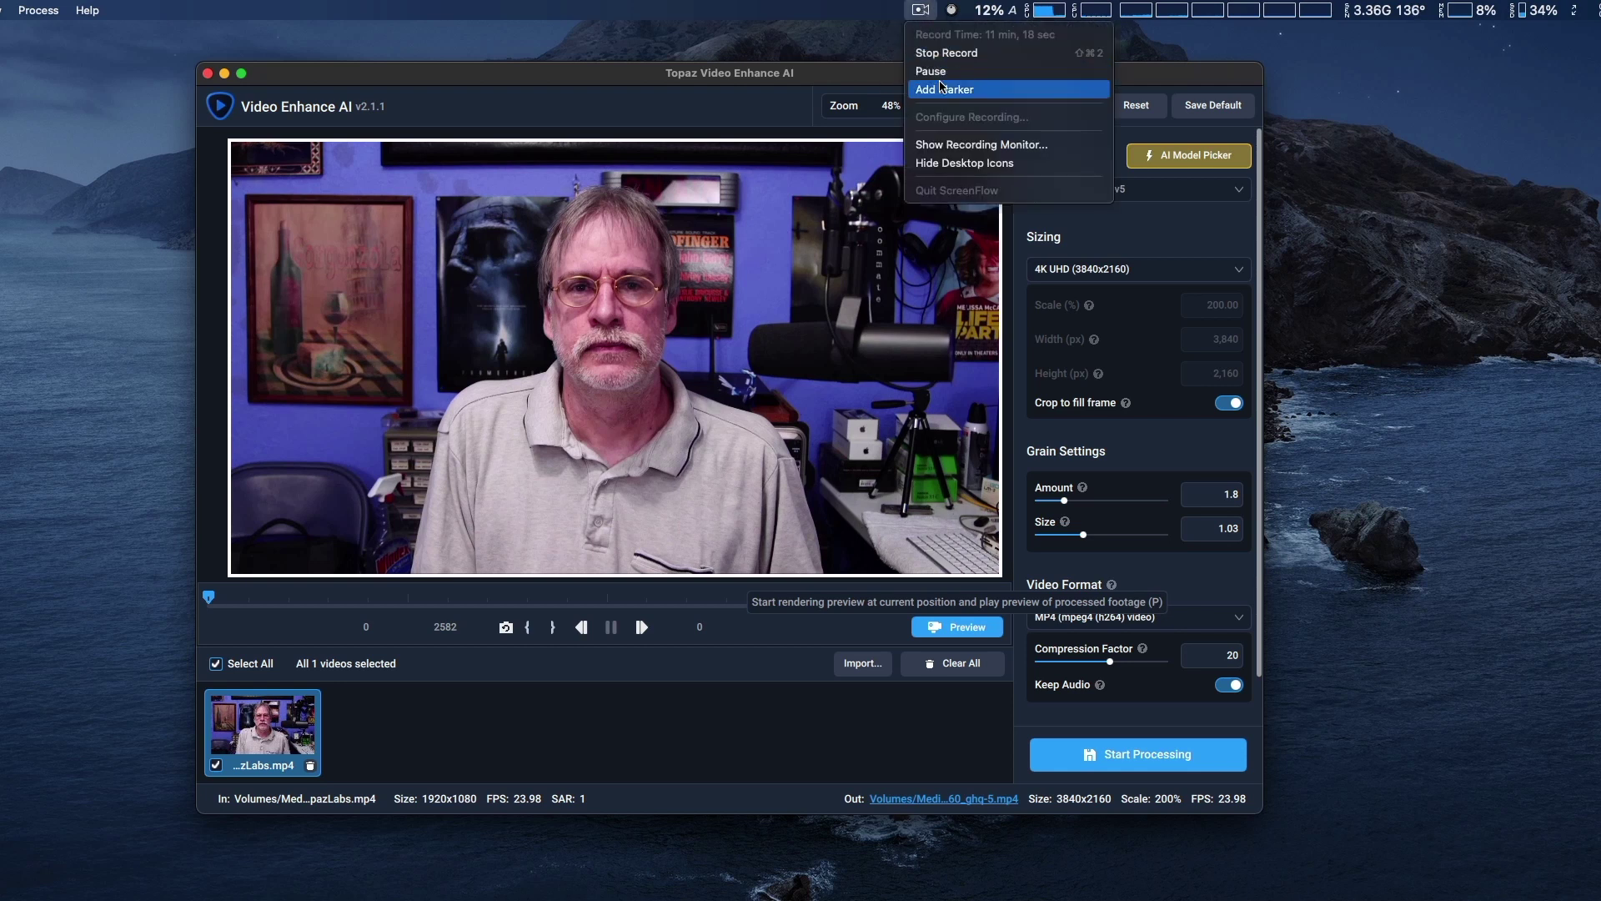